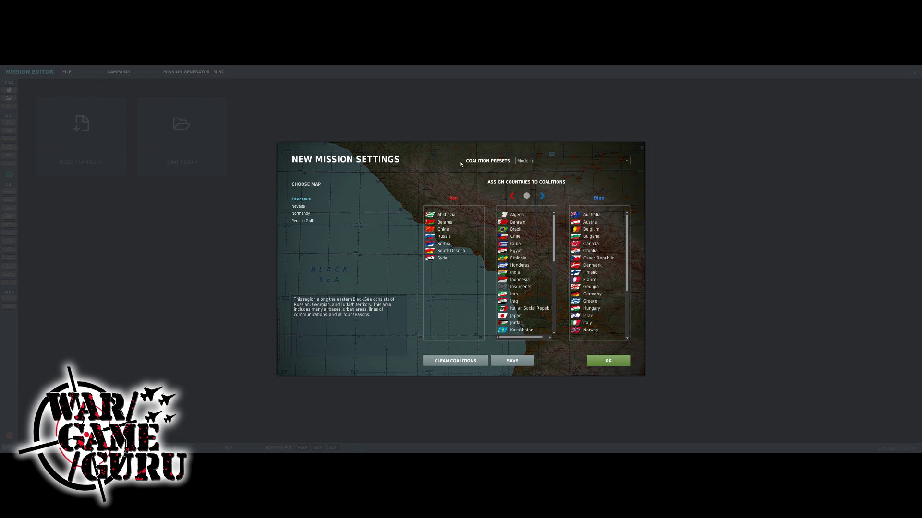
# Step: Open the coalition presets list to keep Modern coalitions for the Caucasus mission
pyautogui.click(535, 163)
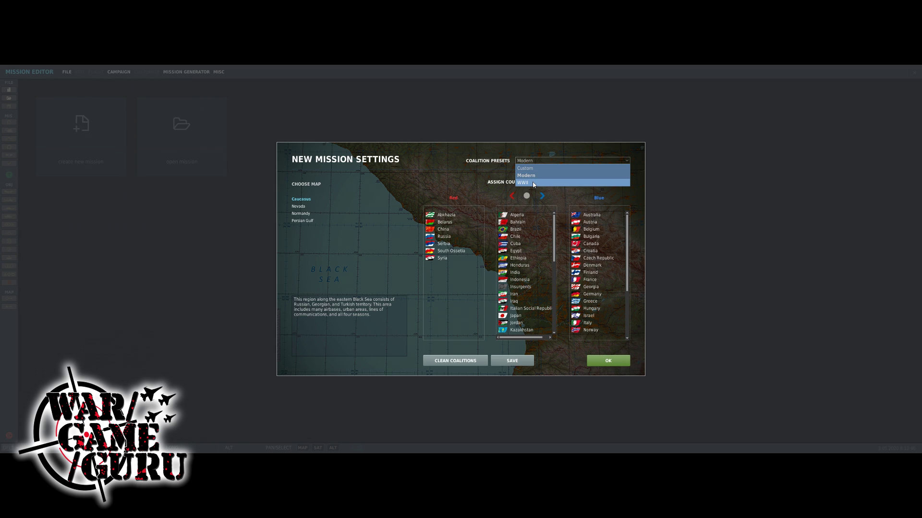
pyautogui.click(533, 183)
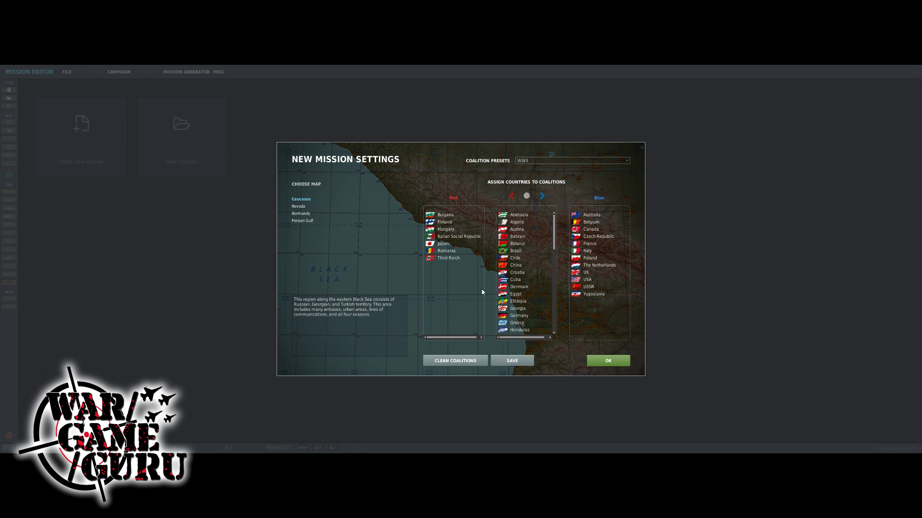
pyautogui.click(524, 164)
pyautogui.click(527, 176)
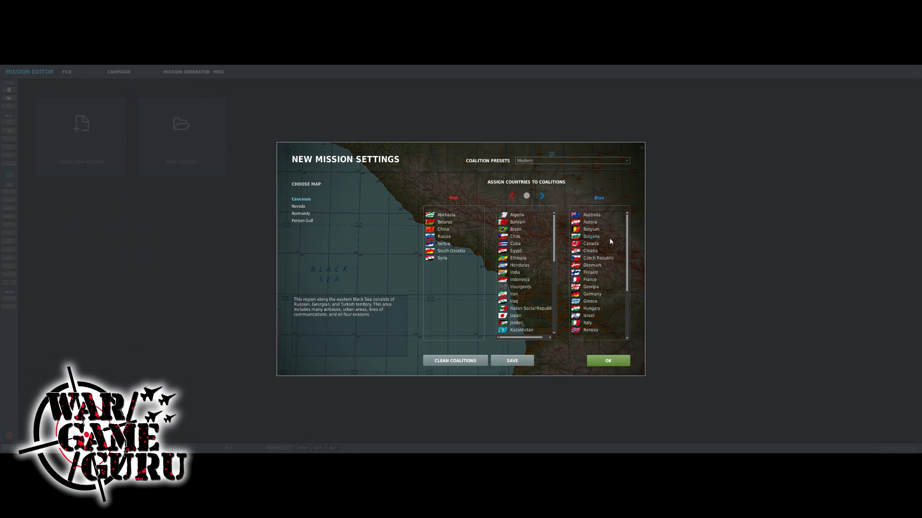
pyautogui.scroll(-4, 611, 242)
pyautogui.scroll(-1, 611, 241)
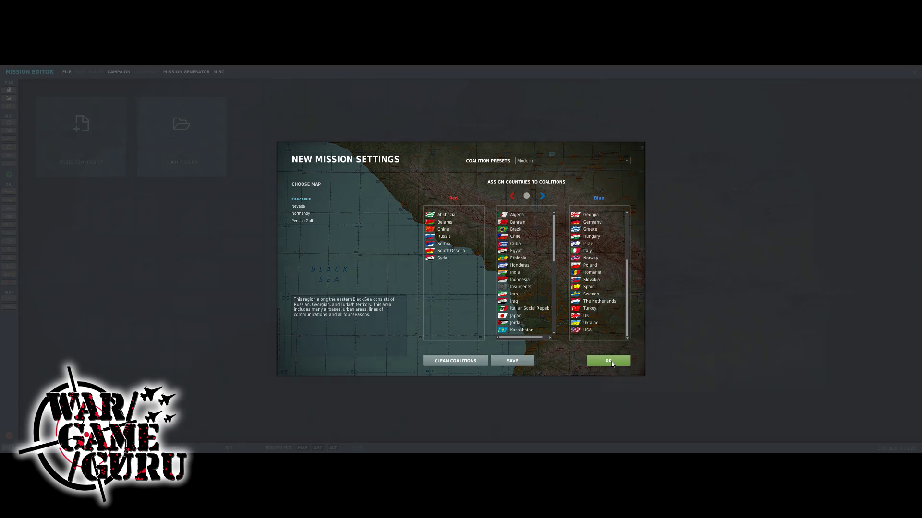
pyautogui.click(612, 365)
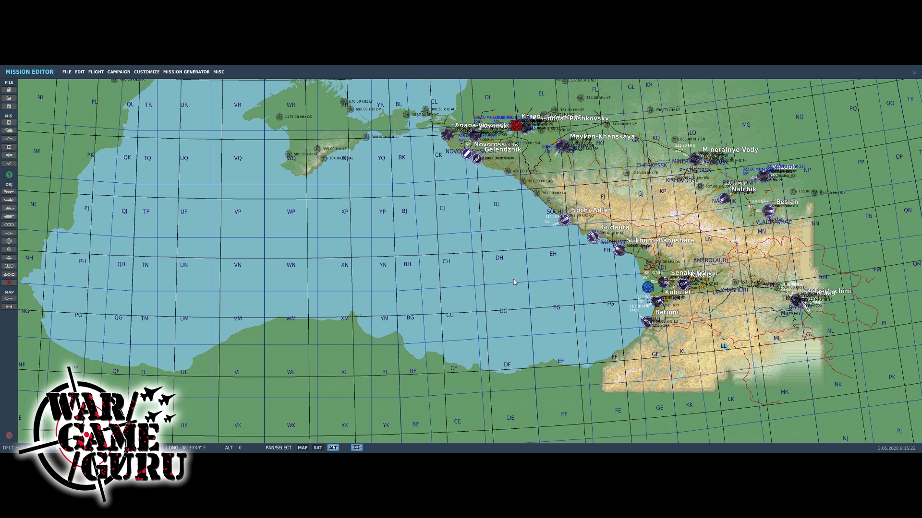
# Step: Zoom in and pan the Caucasus map to centre on Sochi-Adler airfield
pyautogui.scroll(2, 514, 283)
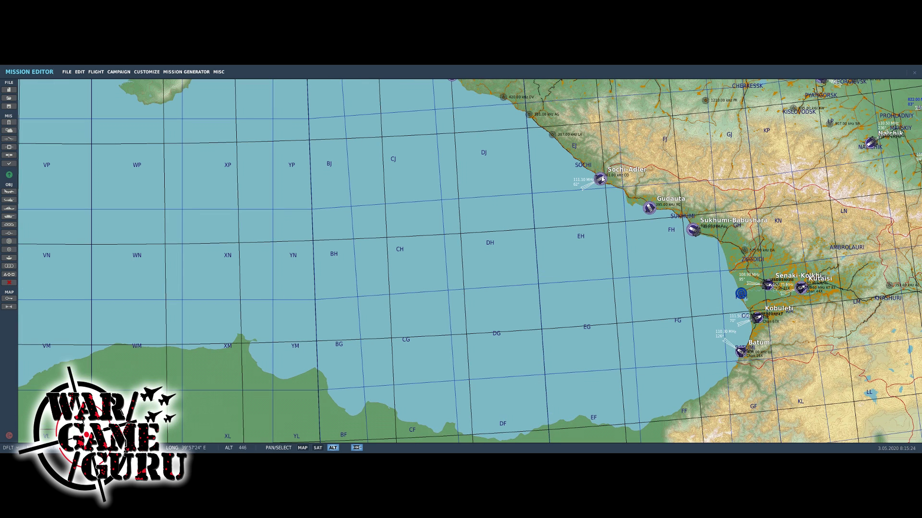
pyautogui.scroll(3, 603, 179)
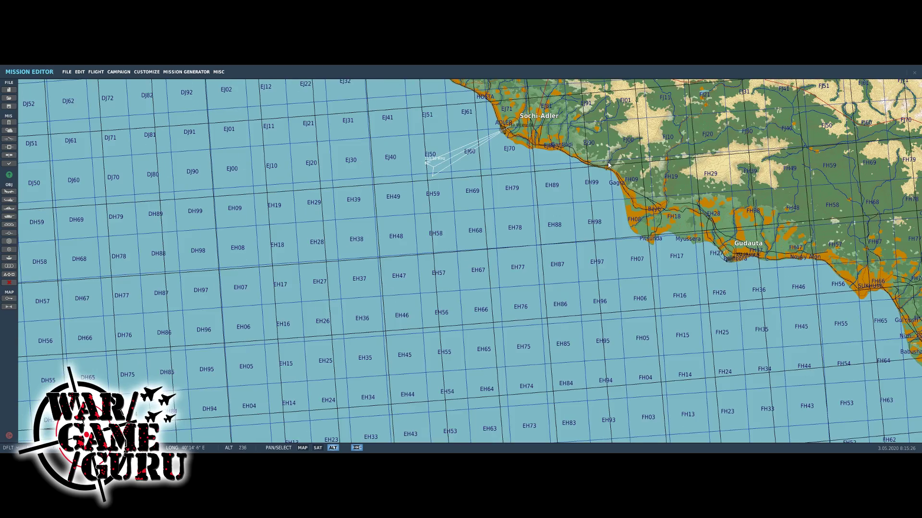
pyautogui.scroll(3, 557, 314)
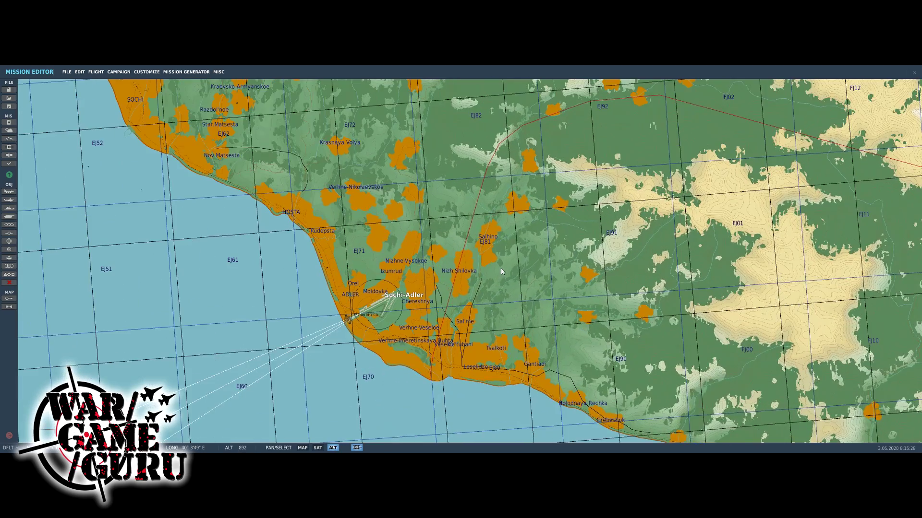
pyautogui.moveTo(465, 311); pyautogui.dragTo(609, 273)
pyautogui.scroll(3, 609, 273)
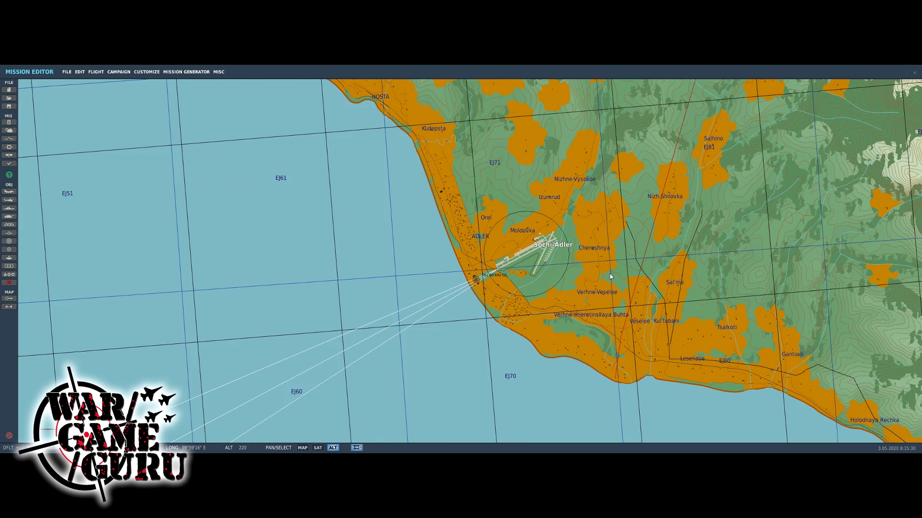
pyautogui.moveTo(533, 294); pyautogui.dragTo(585, 304)
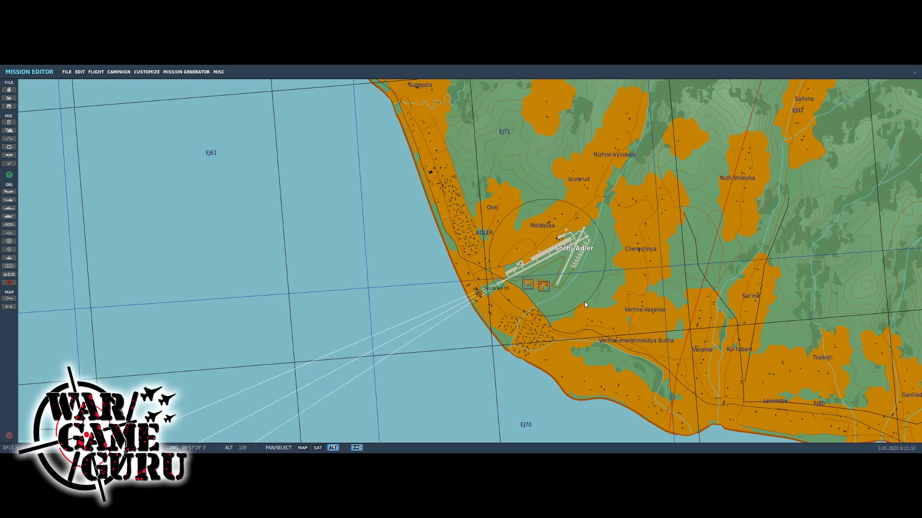
pyautogui.scroll(1, 592, 299)
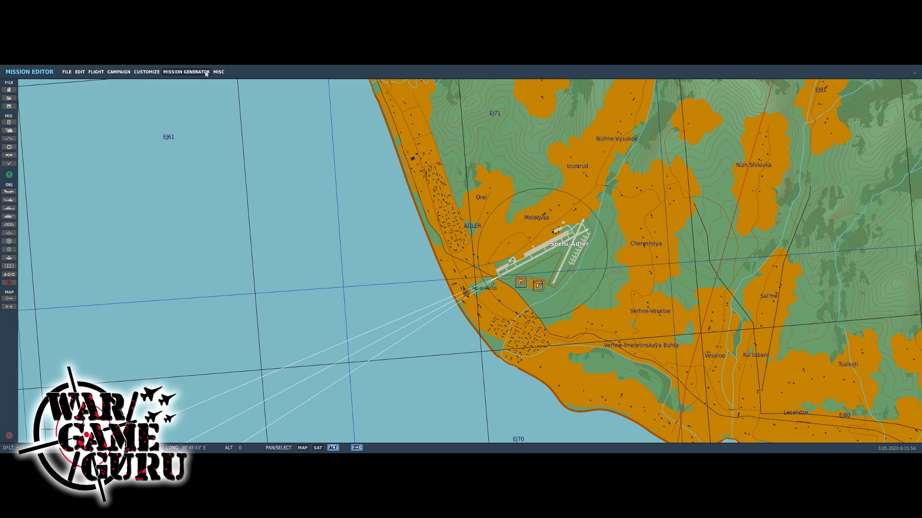
pyautogui.click(66, 73)
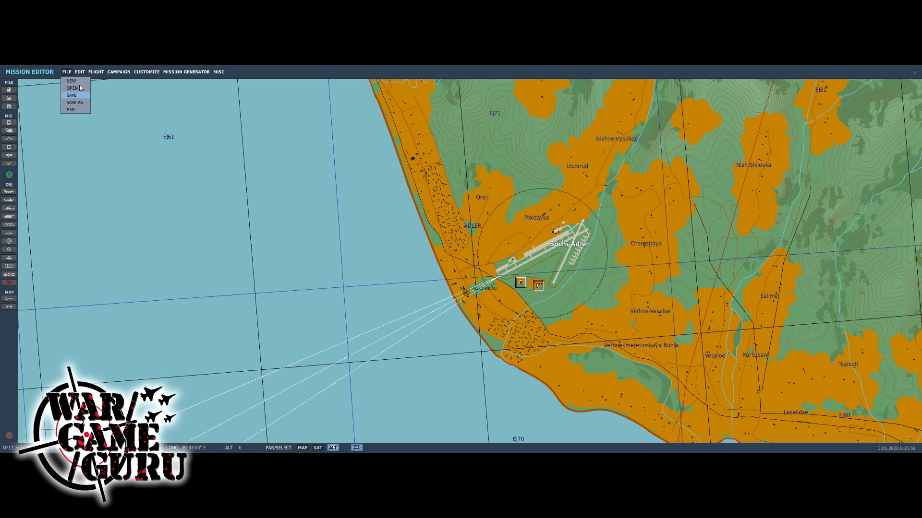
pyautogui.click(80, 73)
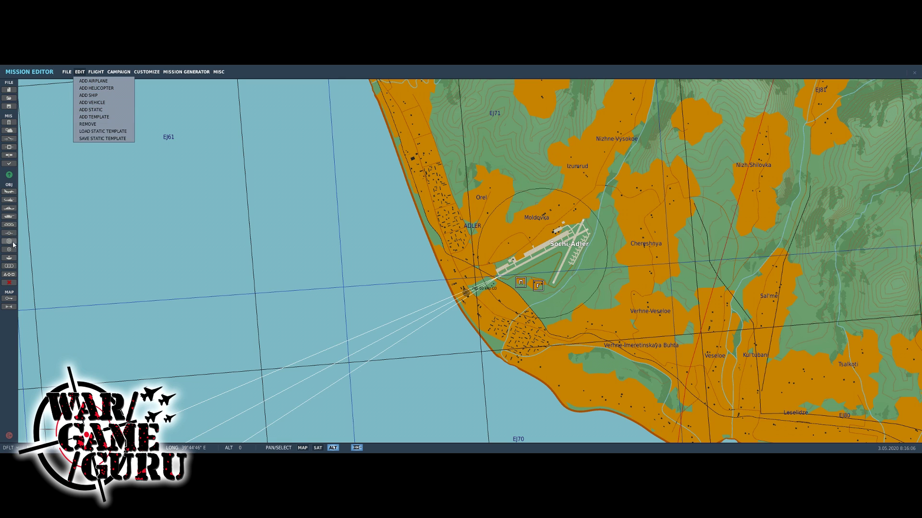
pyautogui.click(96, 73)
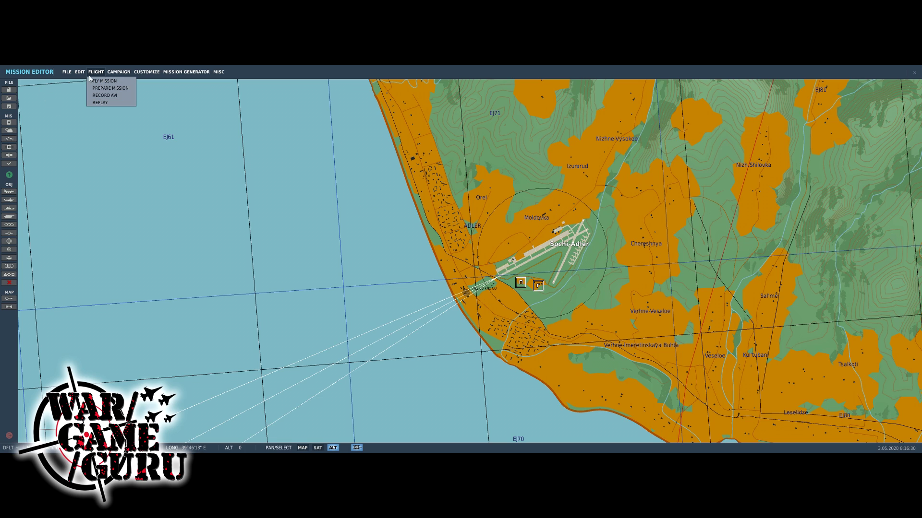
pyautogui.moveTo(118, 72)
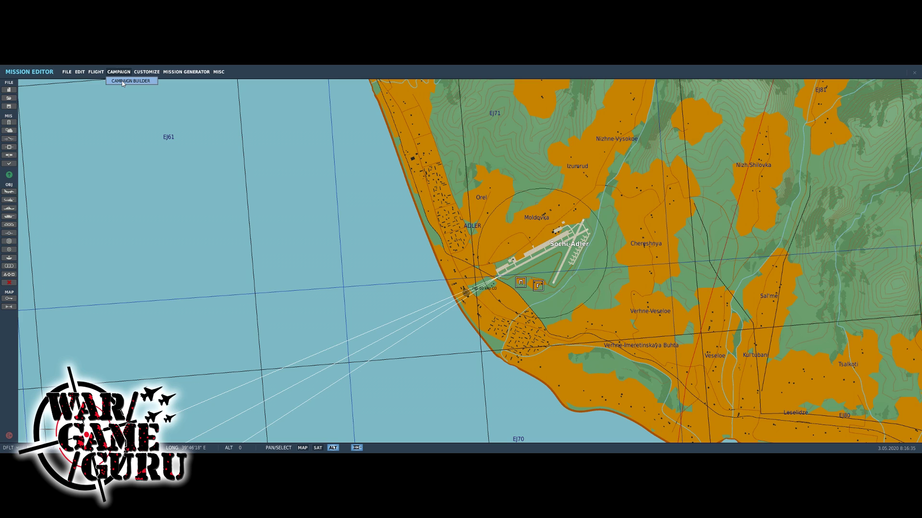
pyautogui.click(146, 72)
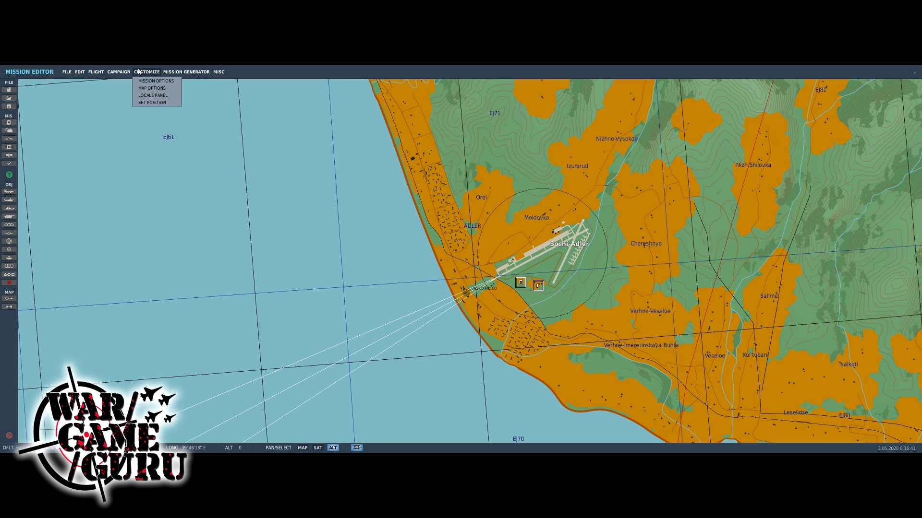
pyautogui.moveTo(172, 71)
pyautogui.moveTo(215, 75)
pyautogui.moveTo(126, 72)
pyautogui.moveTo(67, 72)
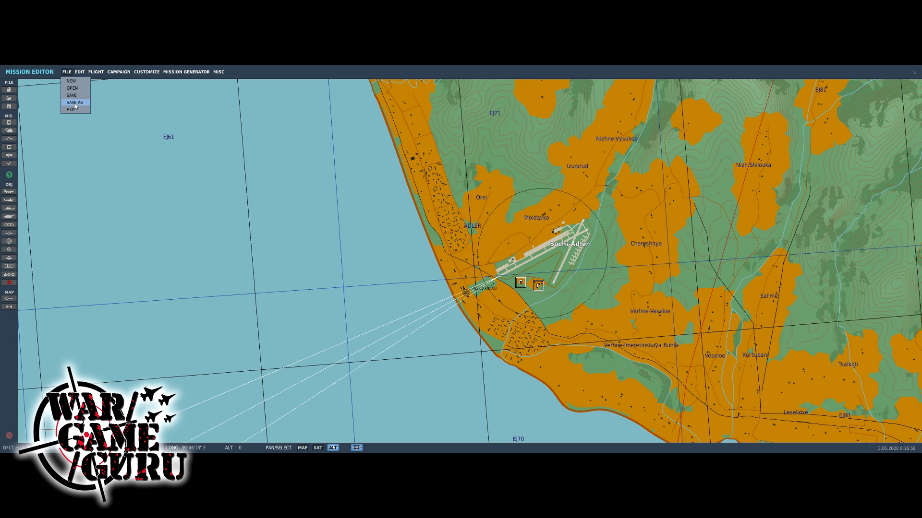
pyautogui.moveTo(96, 72)
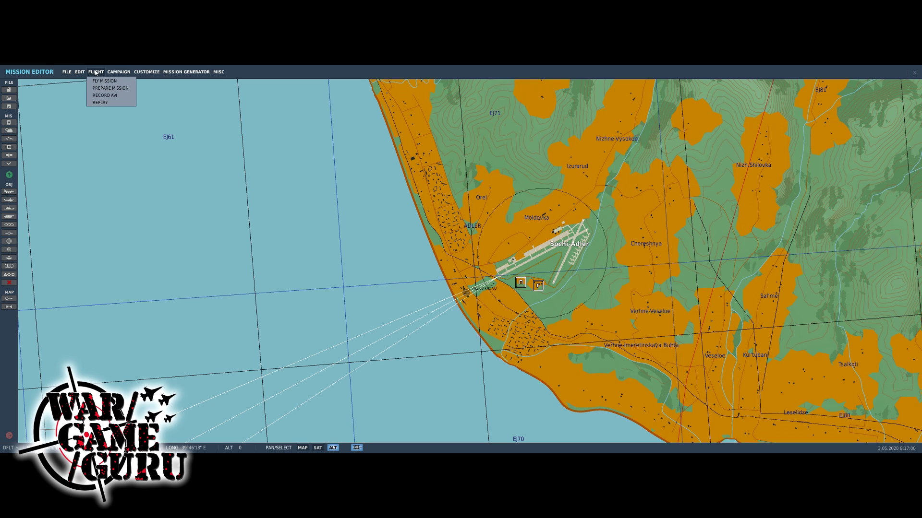
# Step: Show the Dynamic weather options, with a cyclone system, in Time and Weather
pyautogui.moveTo(66, 72)
pyautogui.click(9, 131)
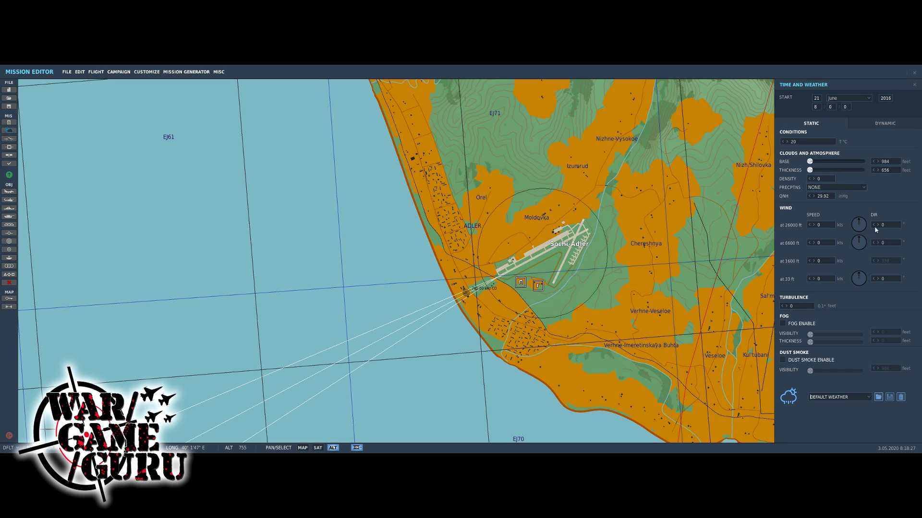
pyautogui.click(875, 124)
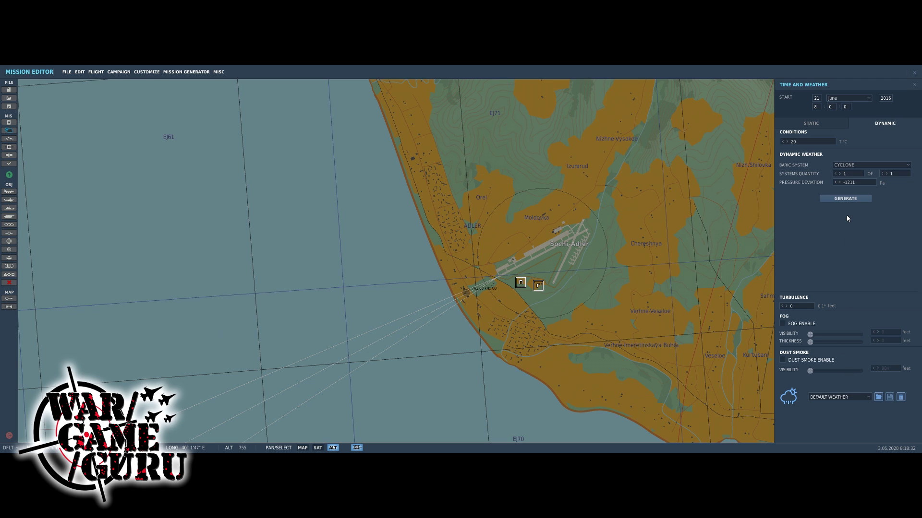
# Step: Close Time and Weather to return to the empty map around Sochi-Adler
pyautogui.click(914, 86)
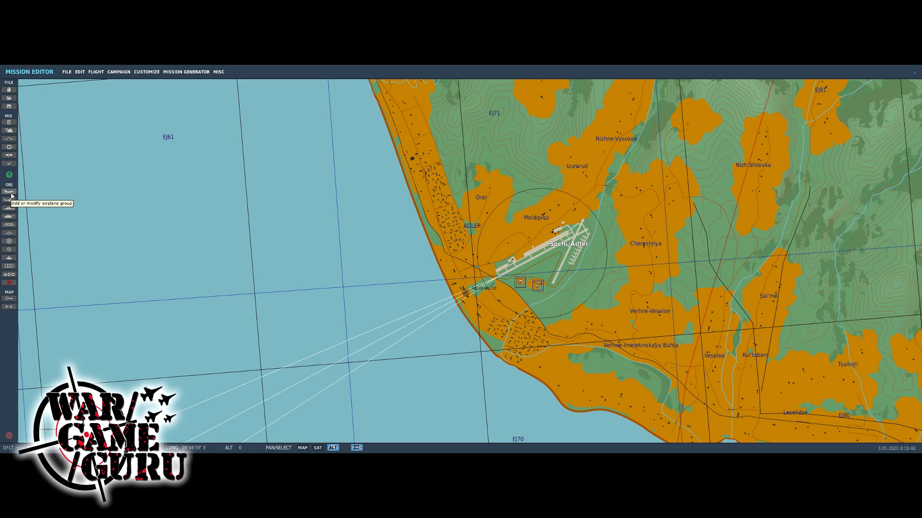
# Step: Add a new USA airplane group and rename it 'Rods Gro'
pyautogui.click(9, 191)
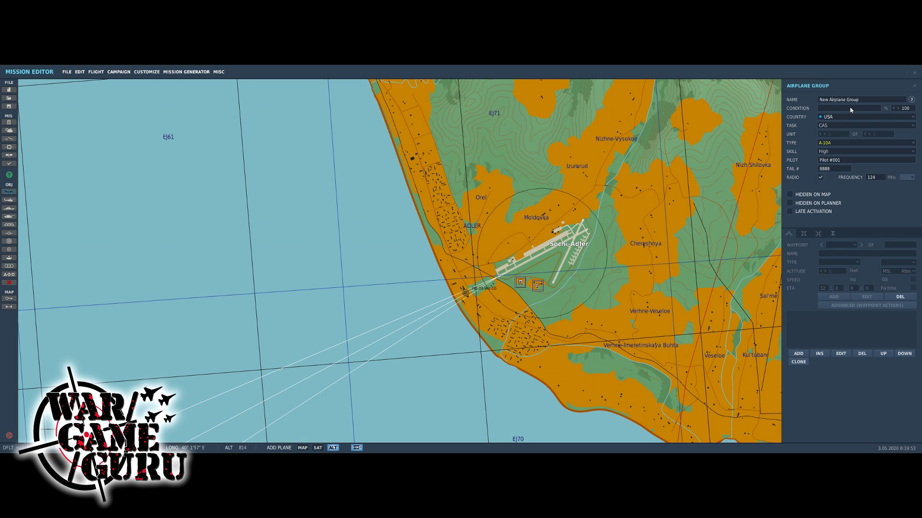
pyautogui.click(838, 117)
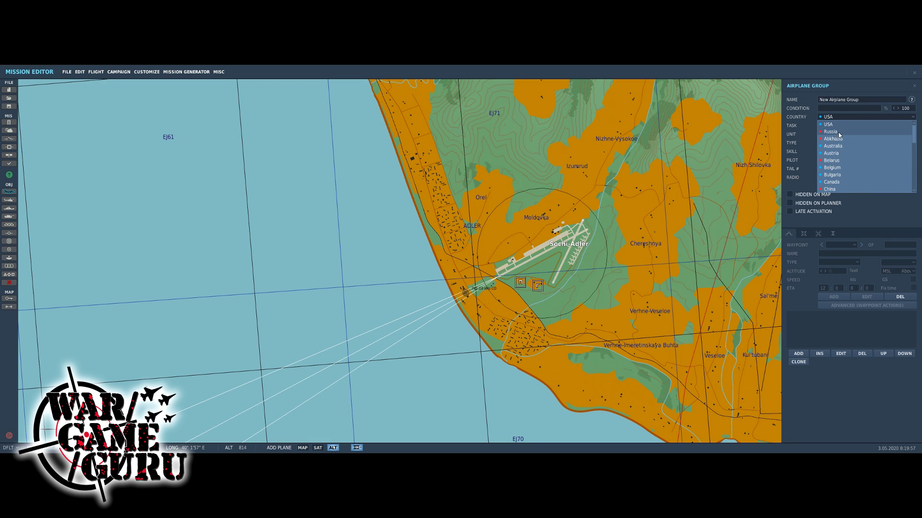
pyautogui.click(833, 126)
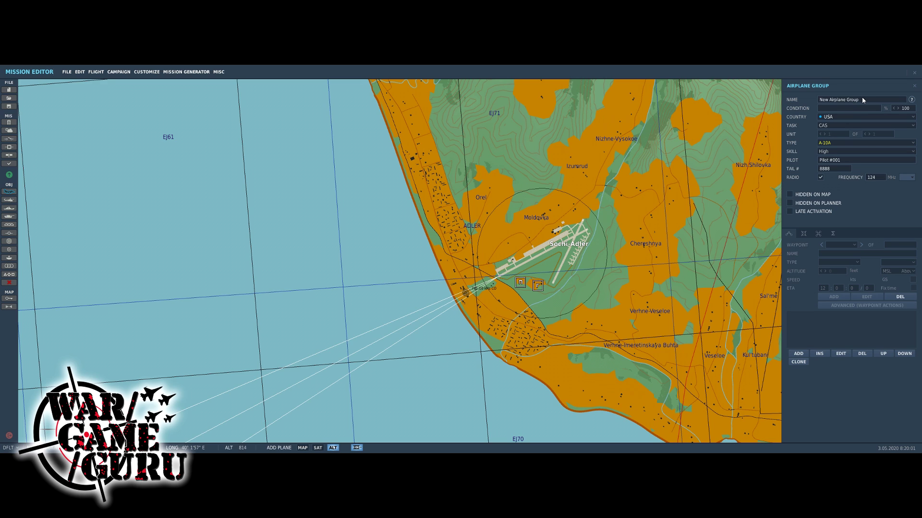
pyautogui.moveTo(861, 100); pyautogui.dragTo(808, 101)
pyautogui.write('Rods Group 1')
# Step: Leave the group's task unchanged as CAP
pyautogui.click(830, 125)
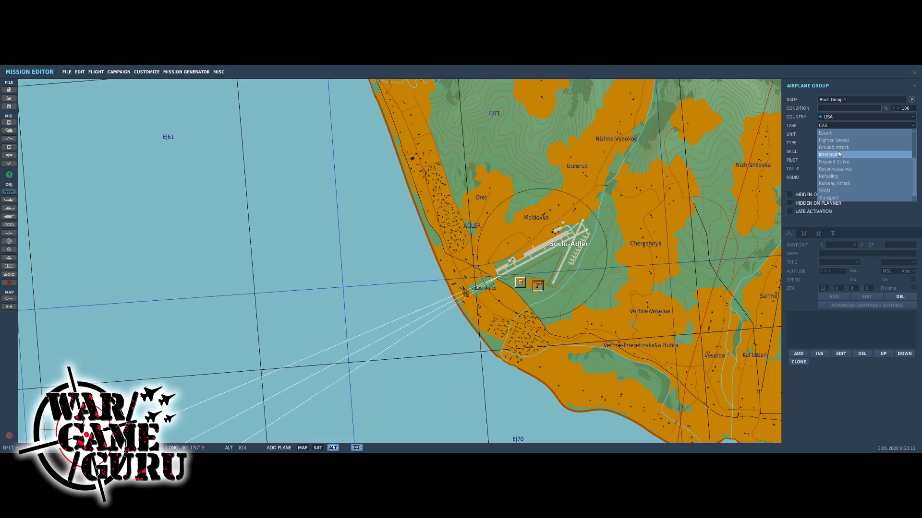
pyautogui.scroll(1, 838, 153)
pyautogui.scroll(-2, 838, 153)
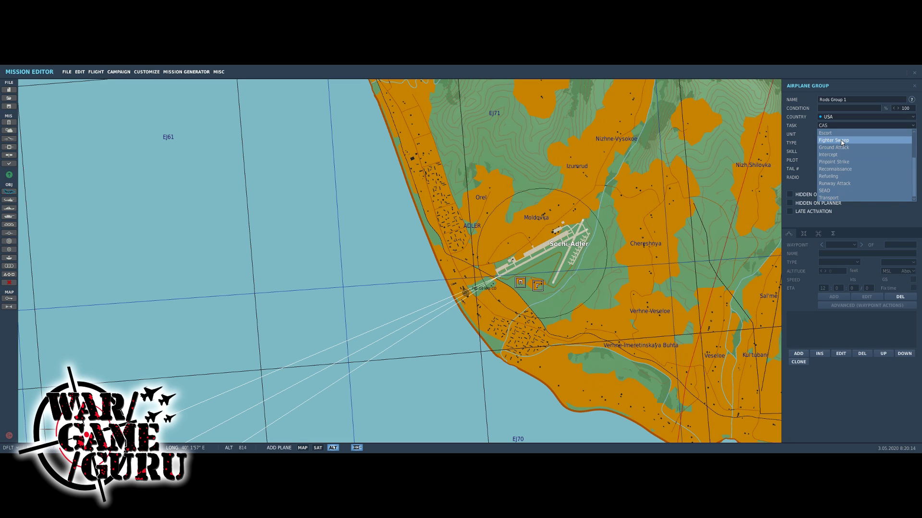
pyautogui.click(840, 139)
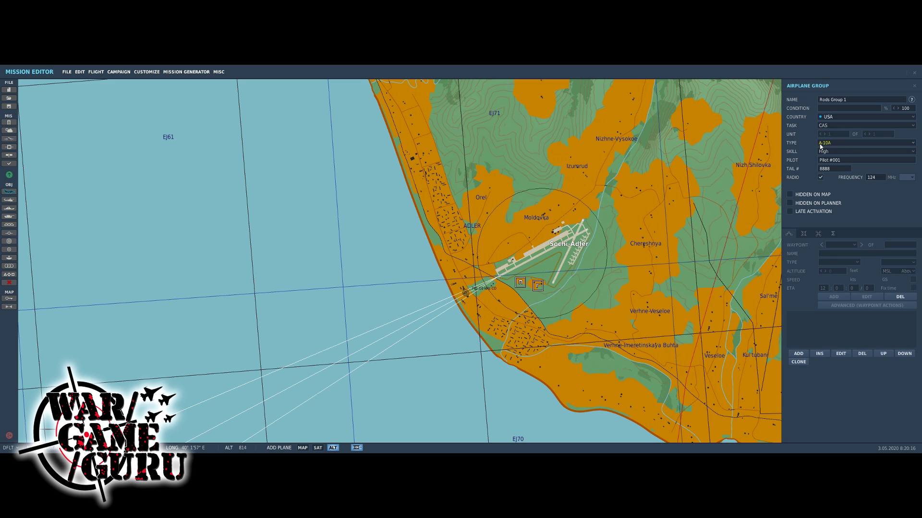
# Step: Set the group's aircraft type to F/A-18C Lot 20
pyautogui.click(820, 143)
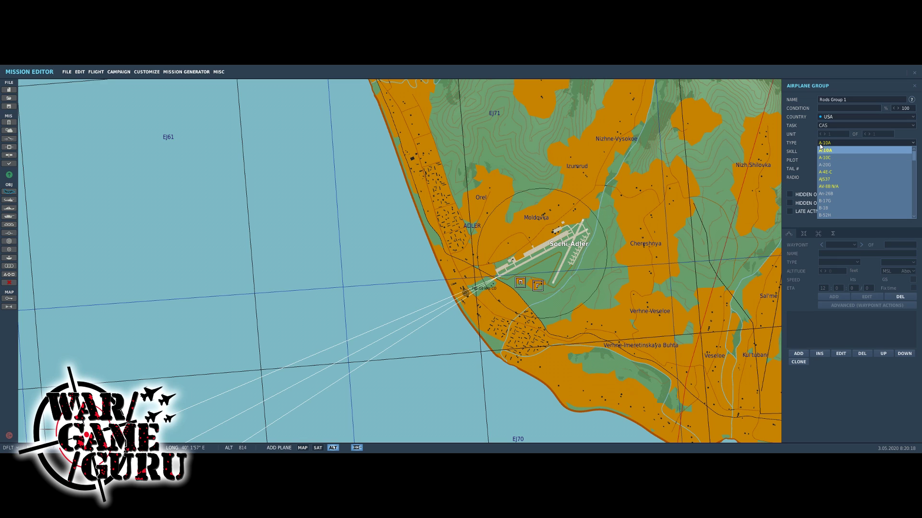
pyautogui.moveTo(914, 158); pyautogui.dragTo(920, 214)
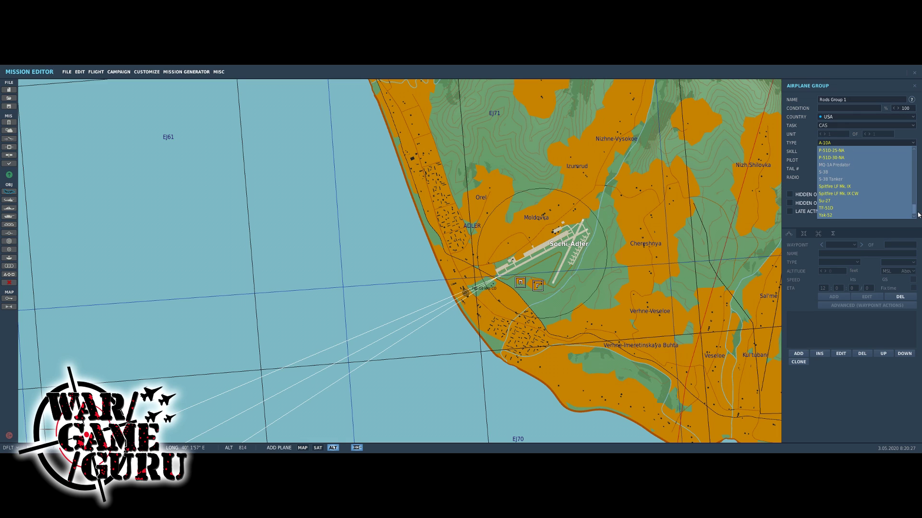
pyautogui.moveTo(916, 213); pyautogui.dragTo(916, 199)
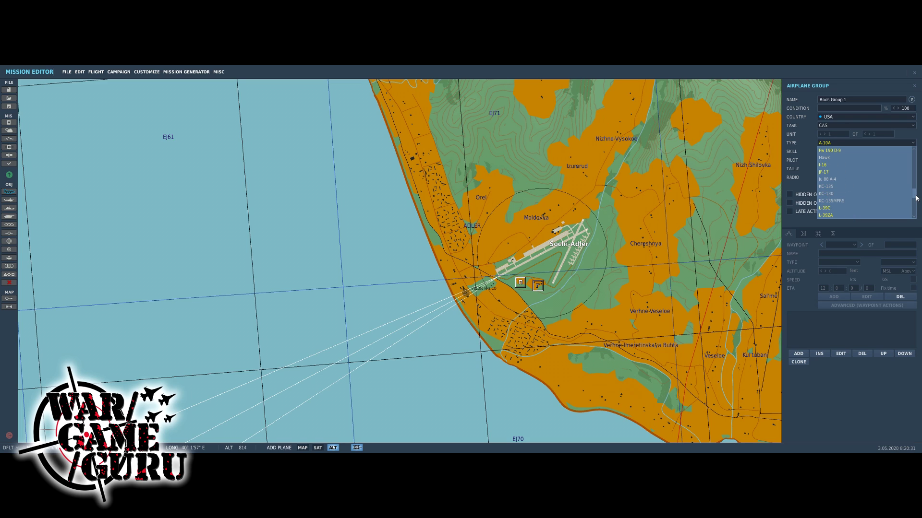
pyautogui.scroll(3, 916, 198)
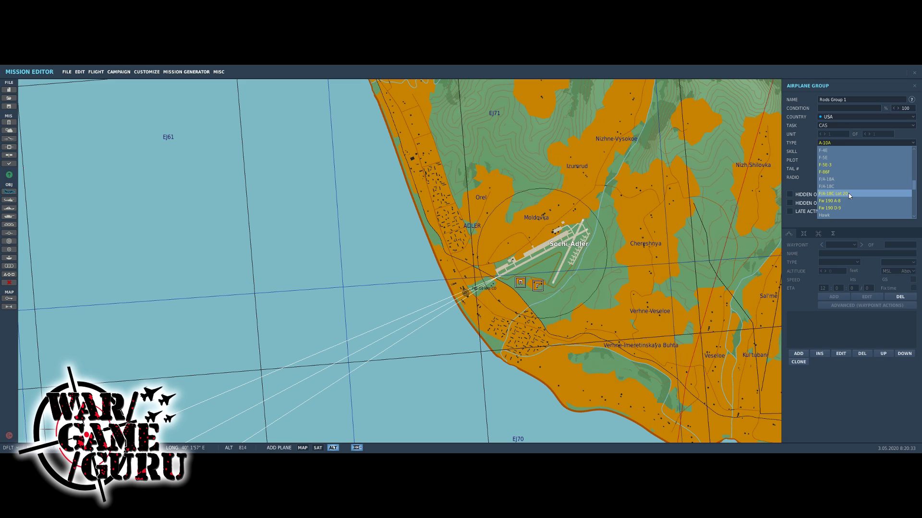
pyautogui.click(849, 193)
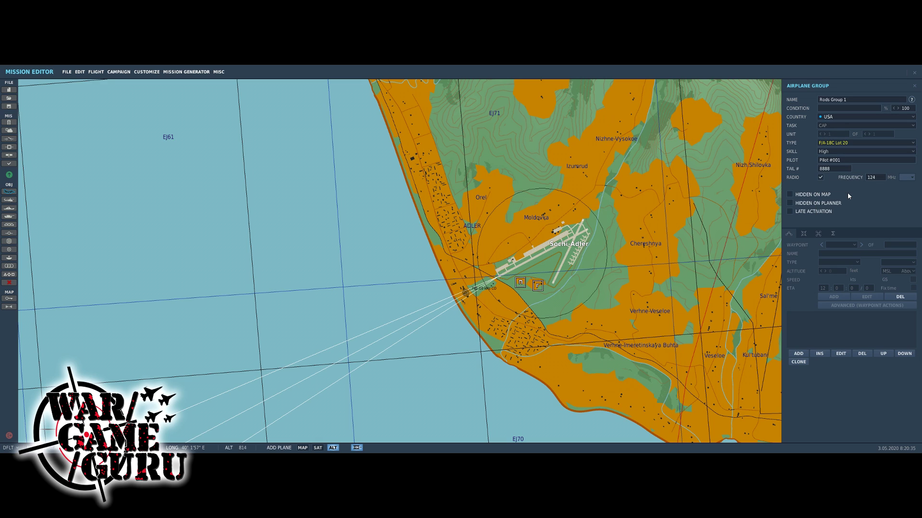
# Step: Set the group's pilot skill to Client
pyautogui.click(820, 153)
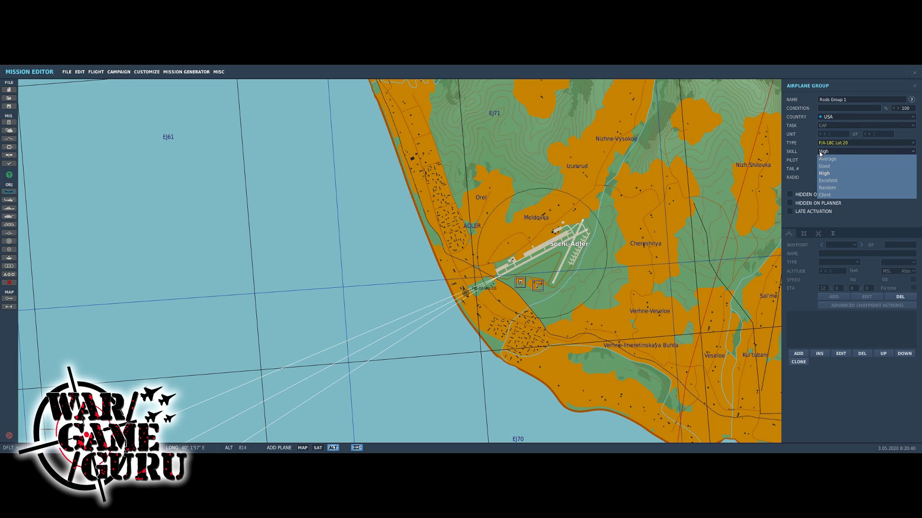
pyautogui.click(820, 153)
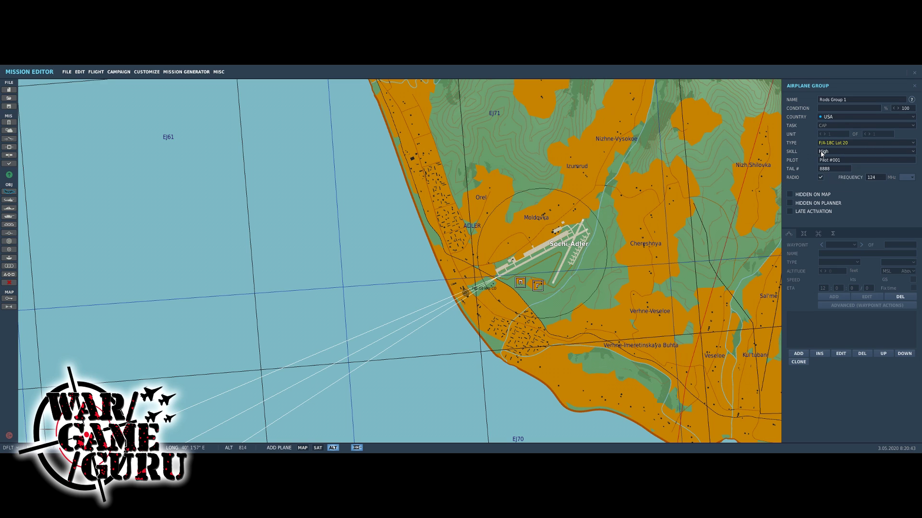
pyautogui.click(820, 153)
pyautogui.click(831, 195)
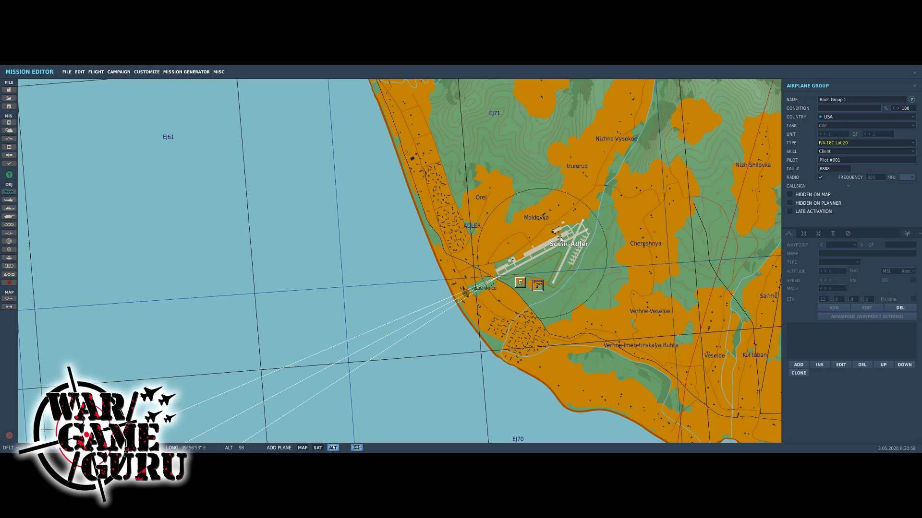
# Step: Place the F/A-18C group on Sochi-Adler airfield, keeping its waypoint a Turning point
pyautogui.click(561, 239)
pyautogui.scroll(3, 687, 252)
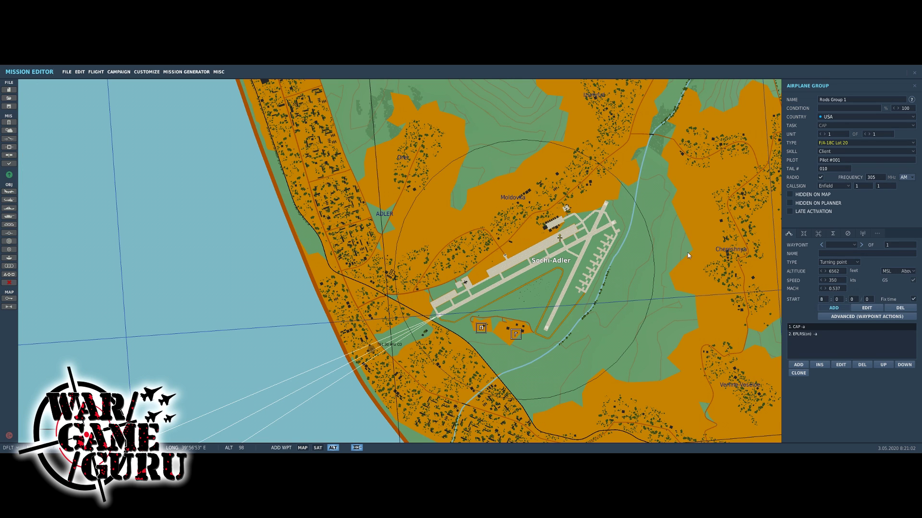
pyautogui.click(830, 263)
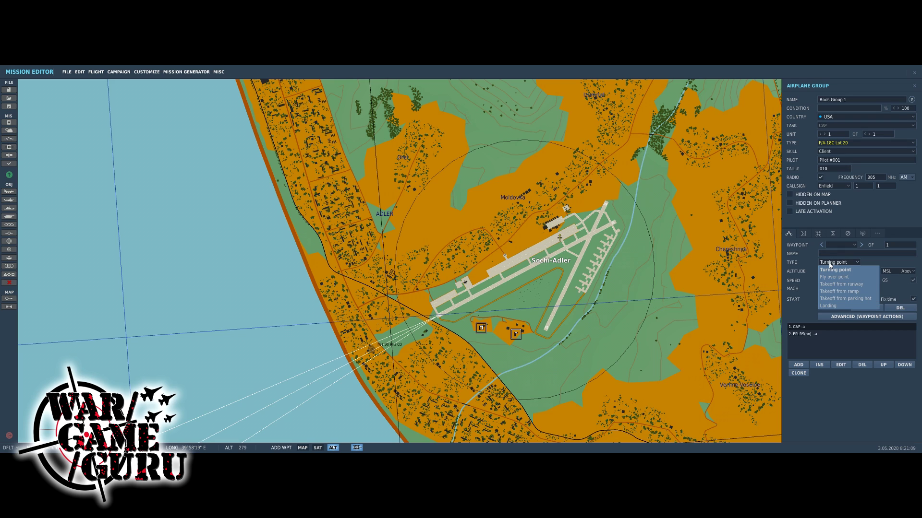
pyautogui.click(832, 269)
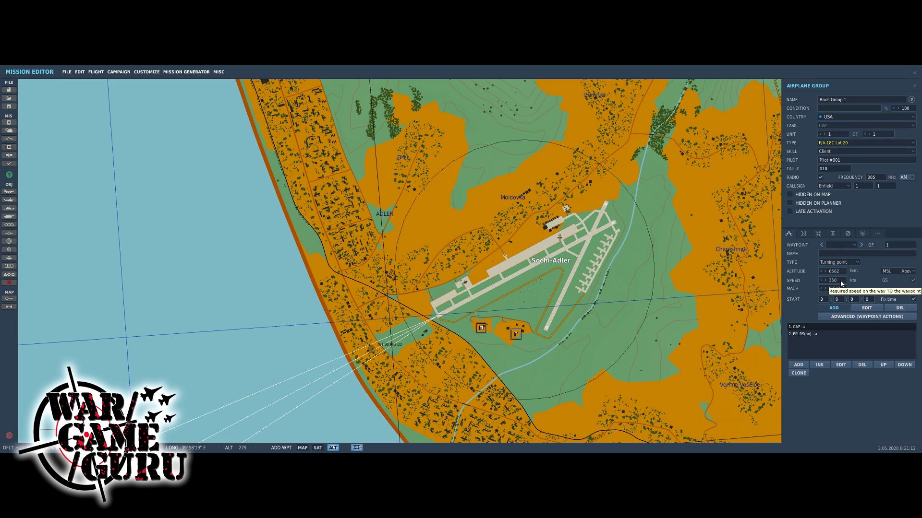
# Step: Try the Fly-over point, Takeoff from runway and Takeoff from ramp waypoint types
pyautogui.click(841, 263)
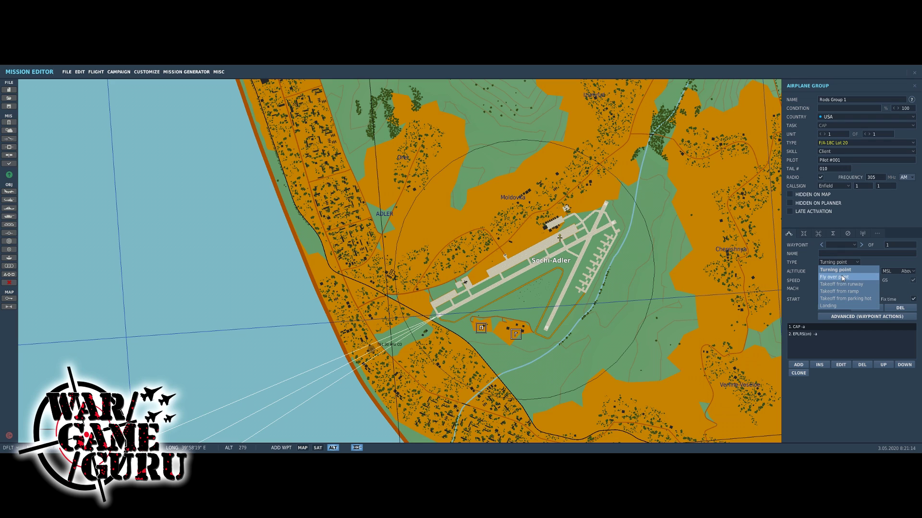
pyautogui.click(843, 278)
pyautogui.click(839, 264)
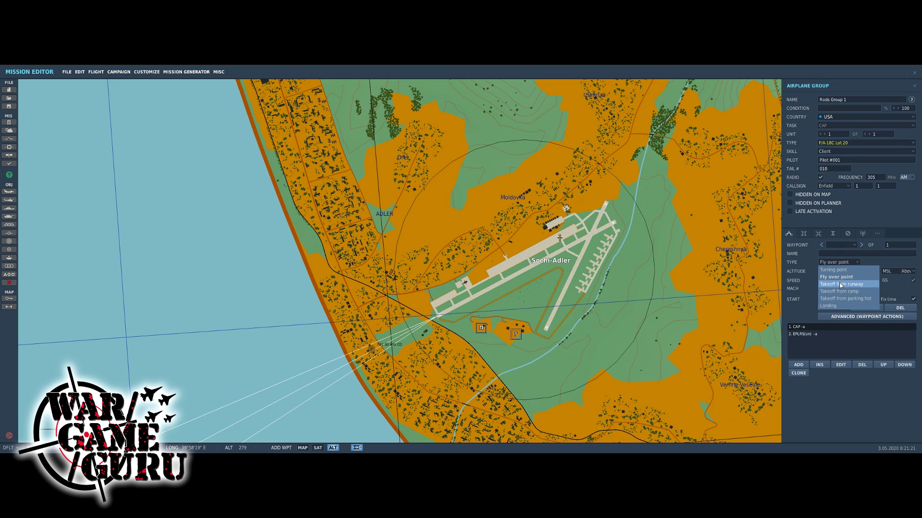
pyautogui.click(840, 285)
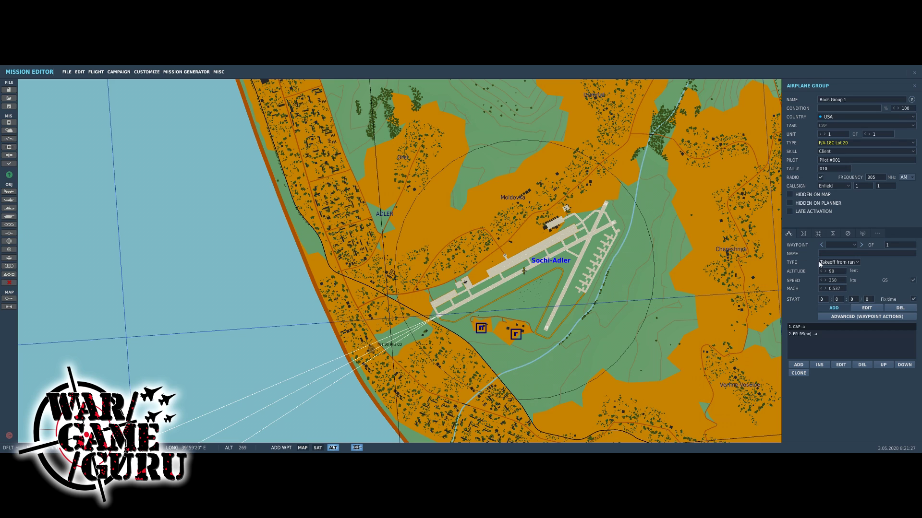
pyautogui.click(838, 262)
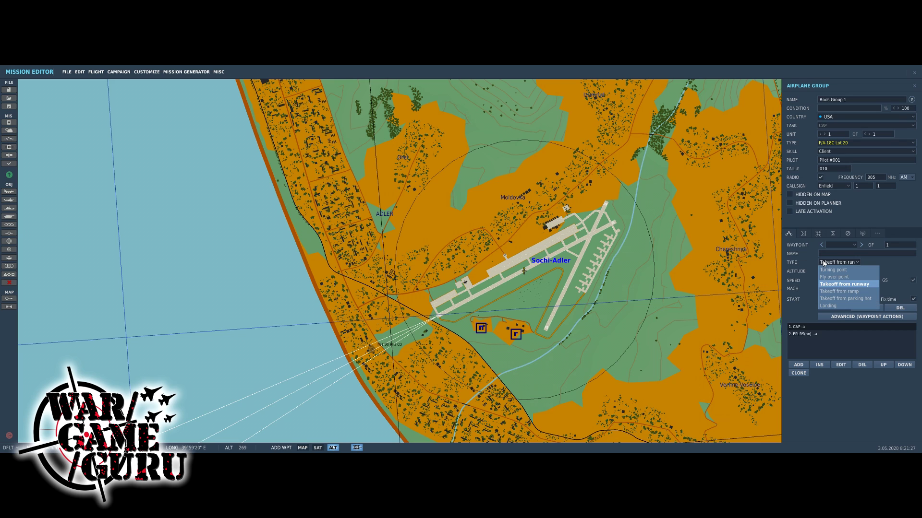
pyautogui.click(835, 291)
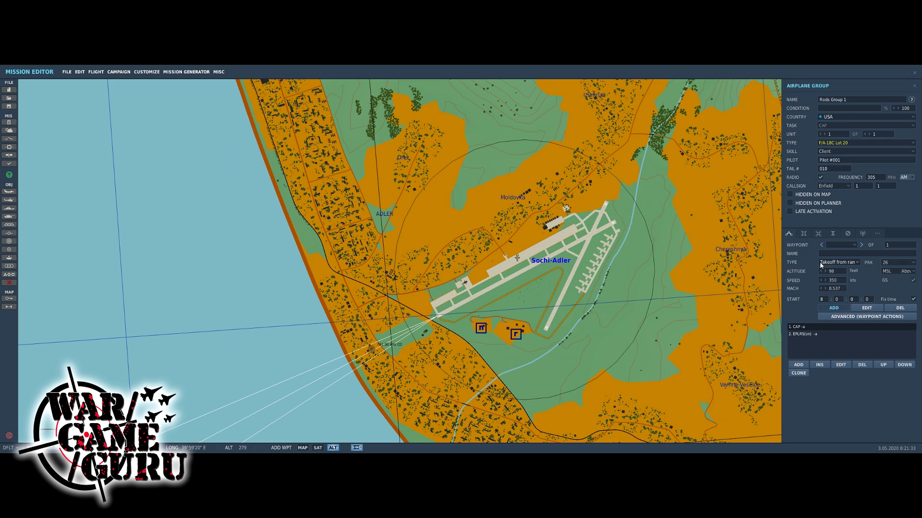
# Step: Try hot-parking takeoff and Landing, then set the waypoint back to Turning point
pyautogui.click(844, 262)
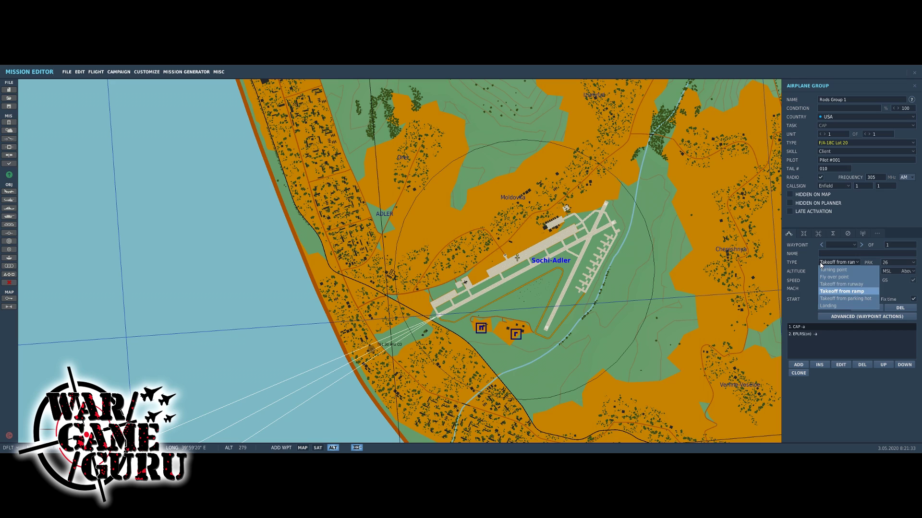
pyautogui.click(848, 297)
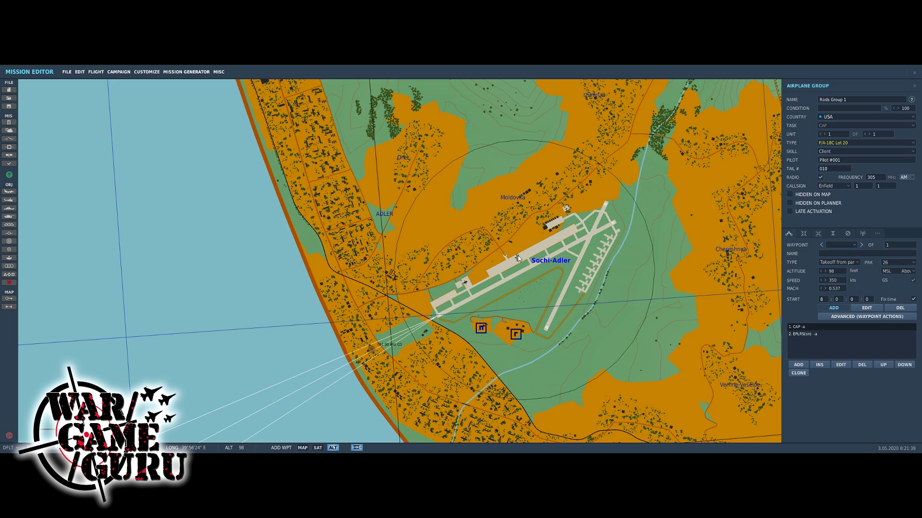
pyautogui.click(836, 263)
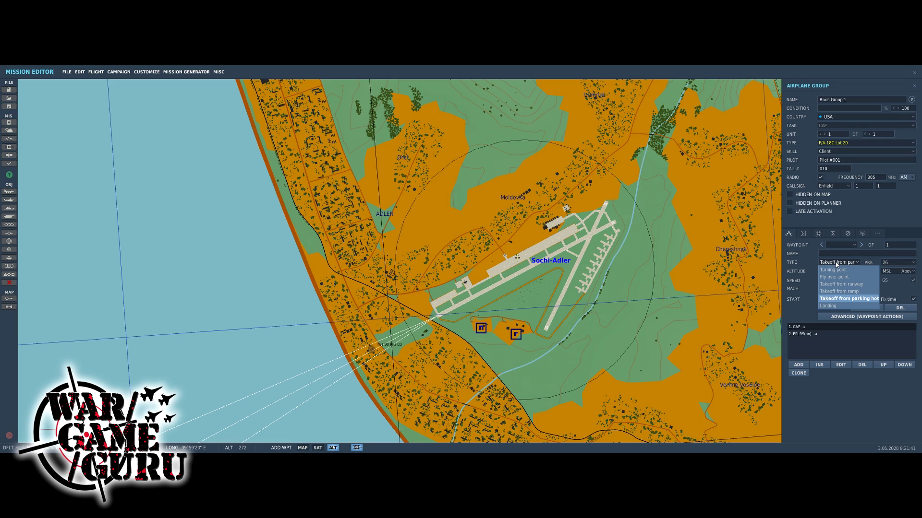
pyautogui.click(836, 305)
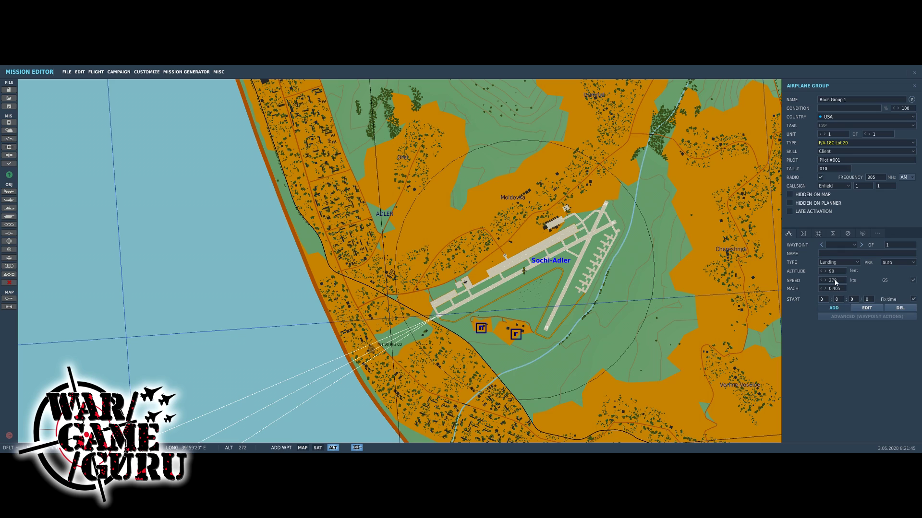
pyautogui.click(835, 263)
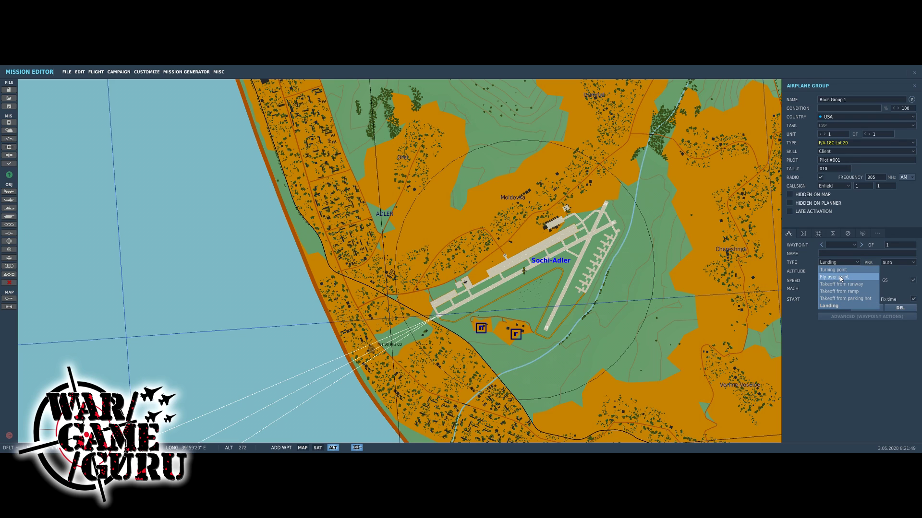
pyautogui.click(839, 270)
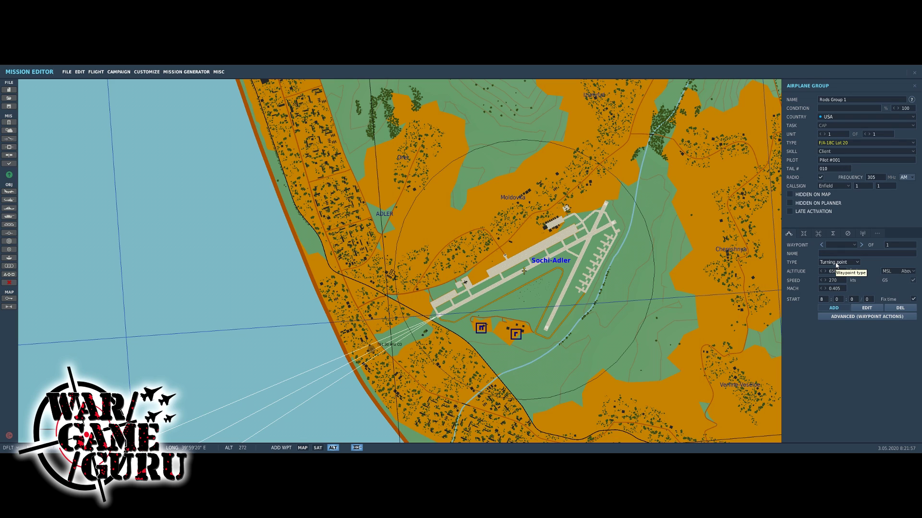
# Step: Add route waypoint 1 over the sea southwest of Sochi-Adler
pyautogui.click(832, 309)
pyautogui.scroll(-3, 513, 344)
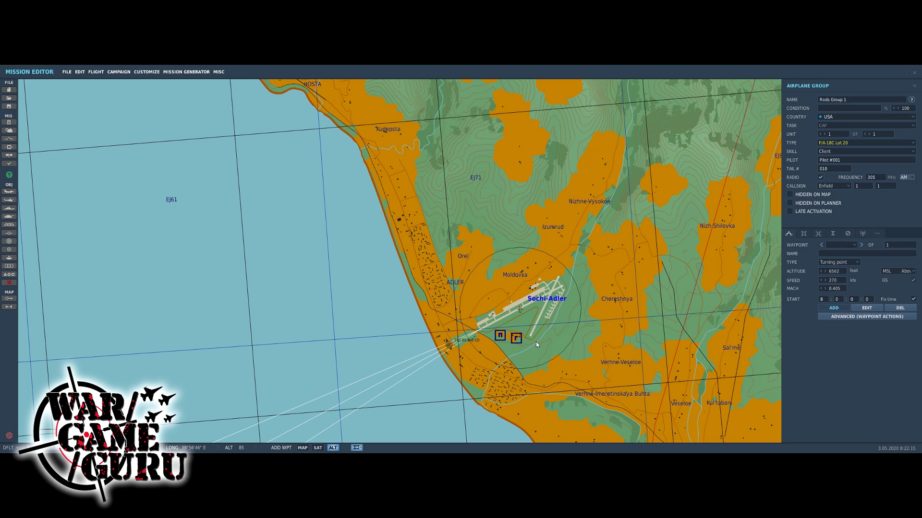
pyautogui.moveTo(536, 342); pyautogui.dragTo(688, 197, button='right')
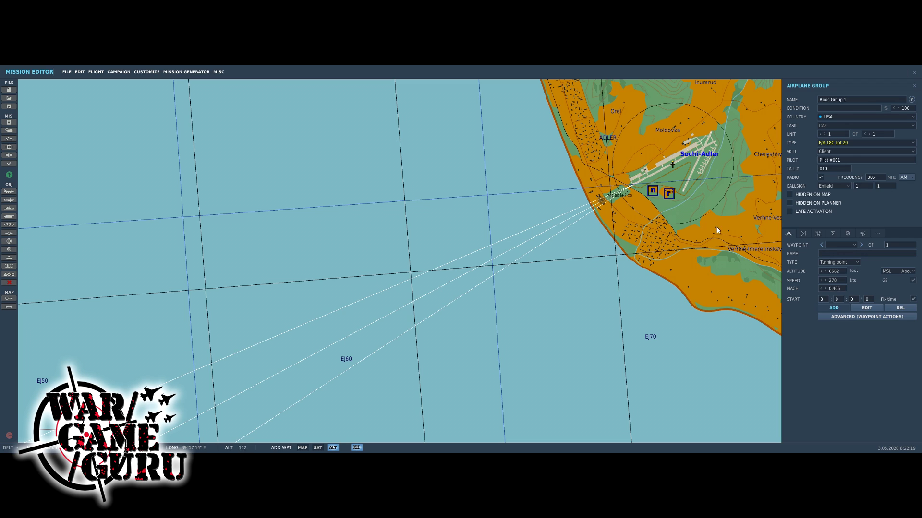
pyautogui.click(424, 293)
# Step: Set the F/A-18C's pilot skill to Player
pyautogui.click(823, 153)
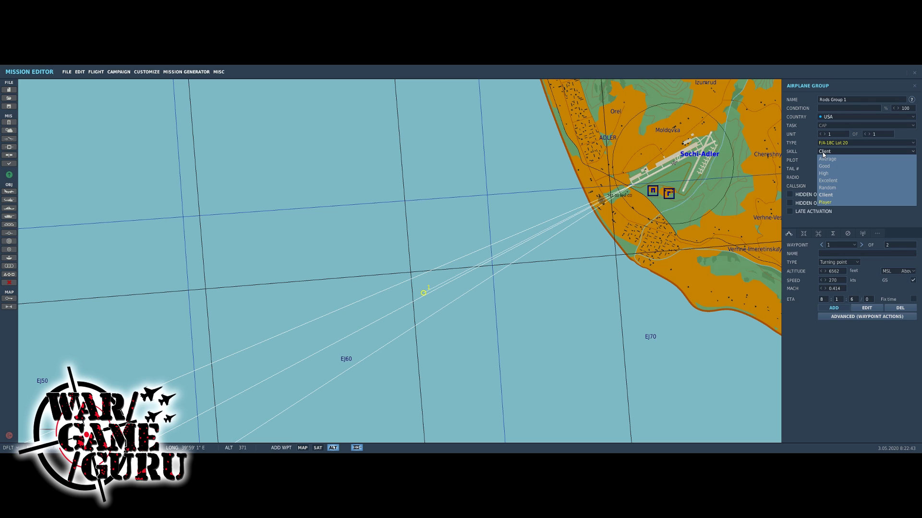
pyautogui.click(828, 202)
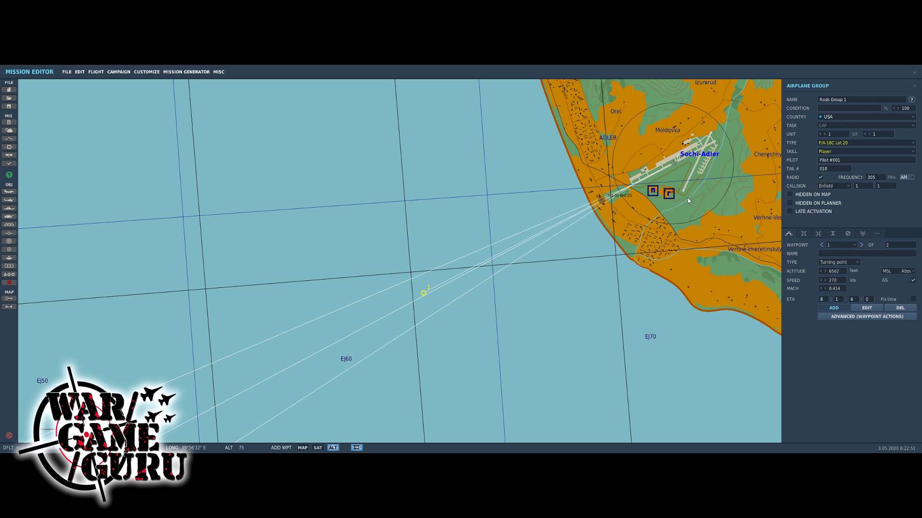
pyautogui.click(830, 153)
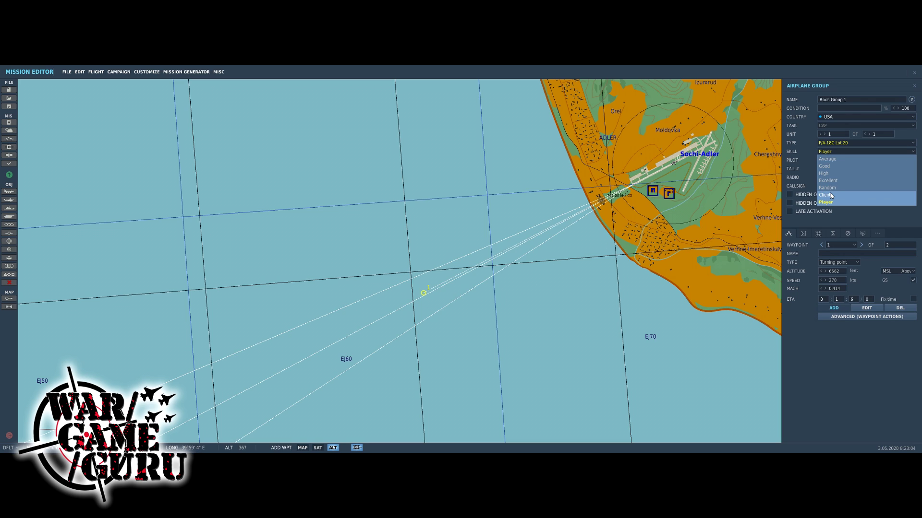
pyautogui.click(827, 153)
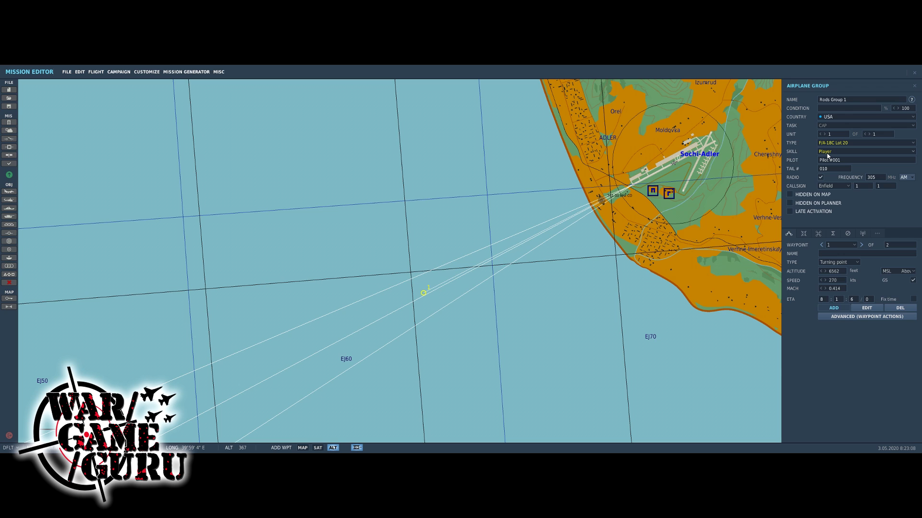
# Step: Set waypoint 1 to 10000 feet altitude and 350 knots speed
pyautogui.moveTo(655, 275); pyautogui.dragTo(591, 314, button='right')
pyautogui.click(839, 272)
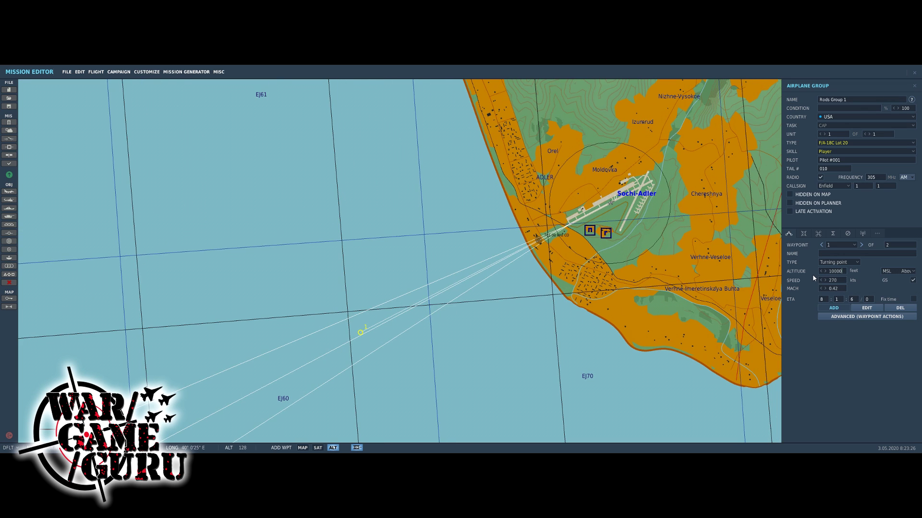
pyautogui.press('Tab')
pyautogui.write('3')
# Step: In the loadout editor, try NAWDC brown, then apply the VX-9 paint scheme
pyautogui.click(804, 235)
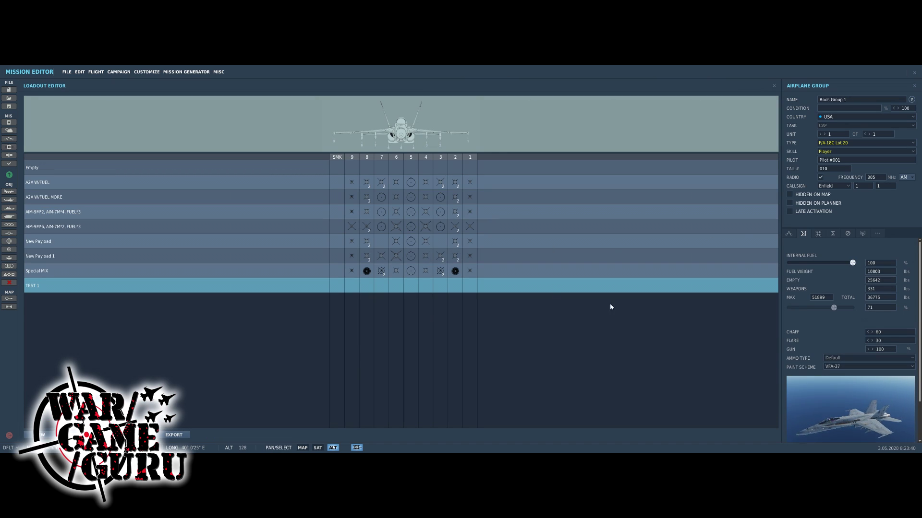
pyautogui.click(829, 367)
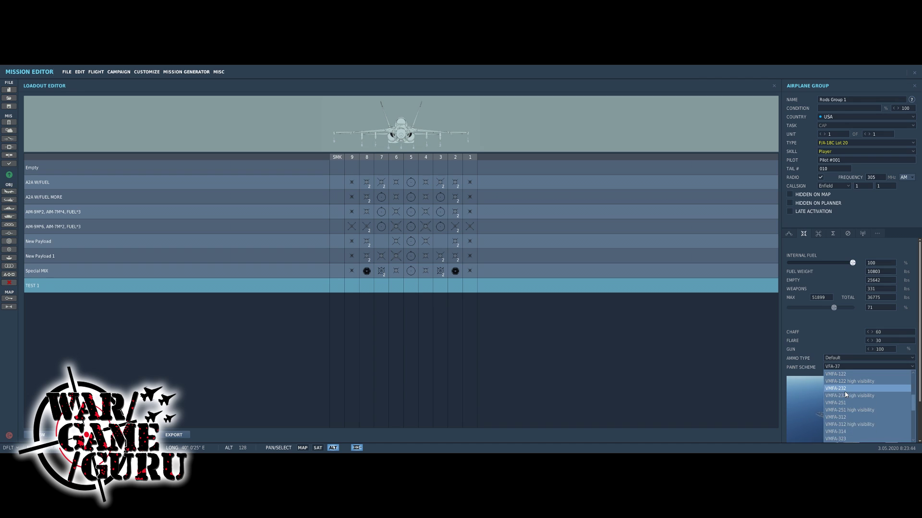
pyautogui.scroll(-5, 846, 394)
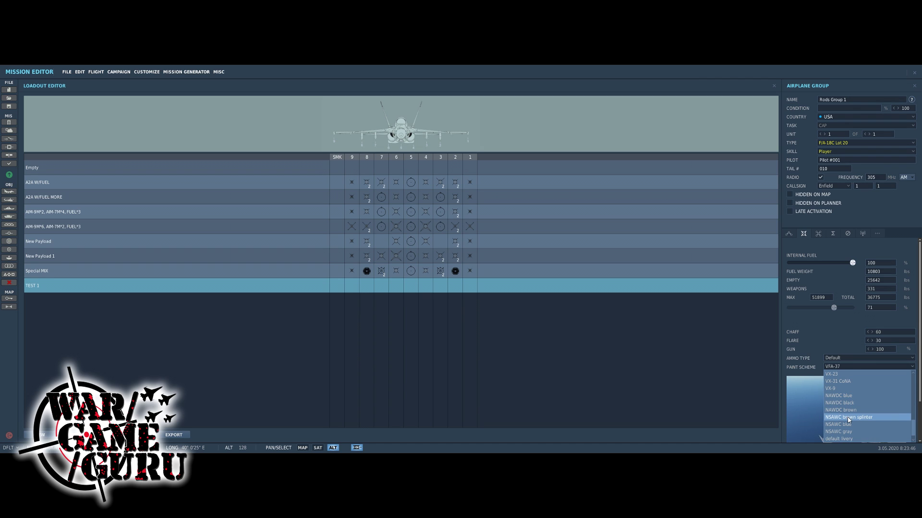
pyautogui.click(848, 410)
pyautogui.click(847, 367)
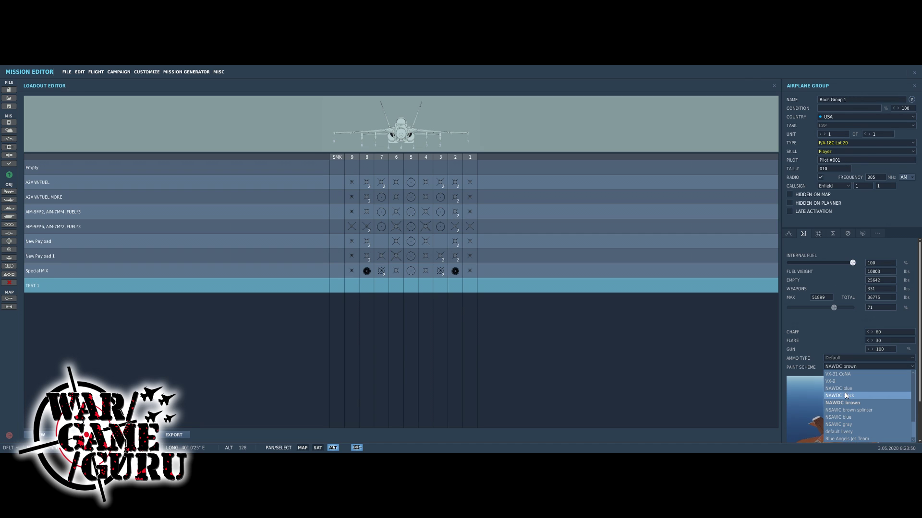
pyautogui.click(840, 382)
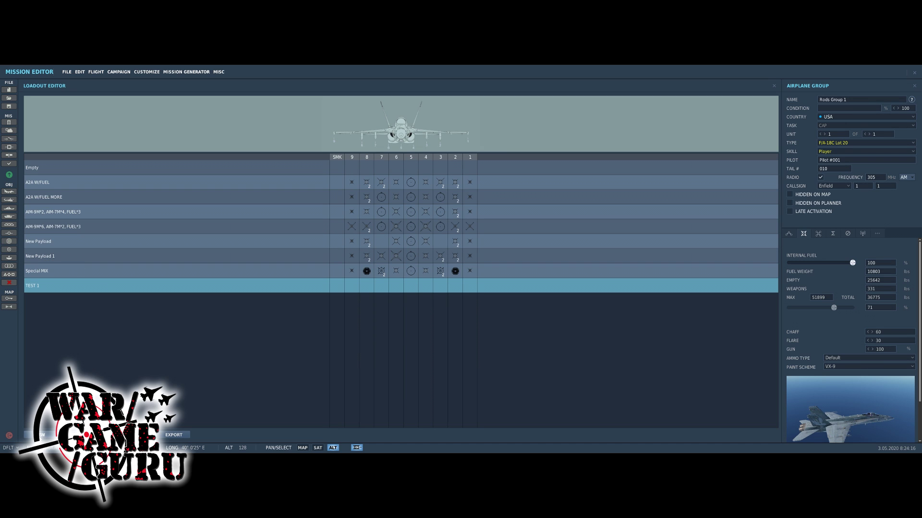
# Step: Try Special MIX, New Payload and A2A W/FUEL, then select the A2A W/FUEL MORE payload
pyautogui.click(36, 435)
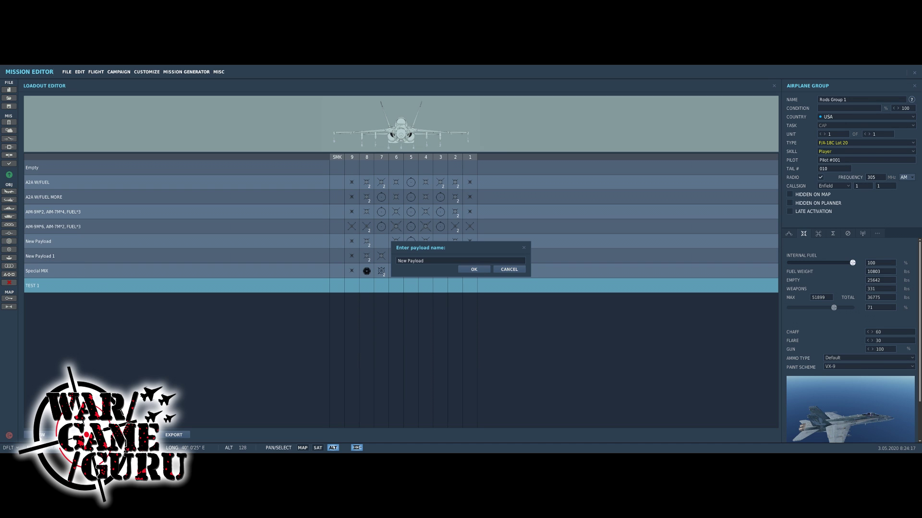
pyautogui.click(524, 248)
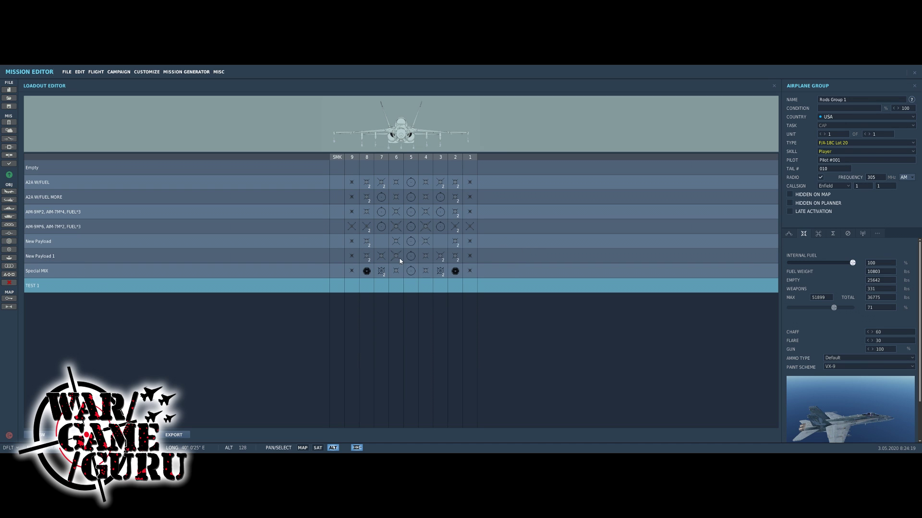
pyautogui.click(313, 272)
pyautogui.click(196, 260)
pyautogui.click(123, 244)
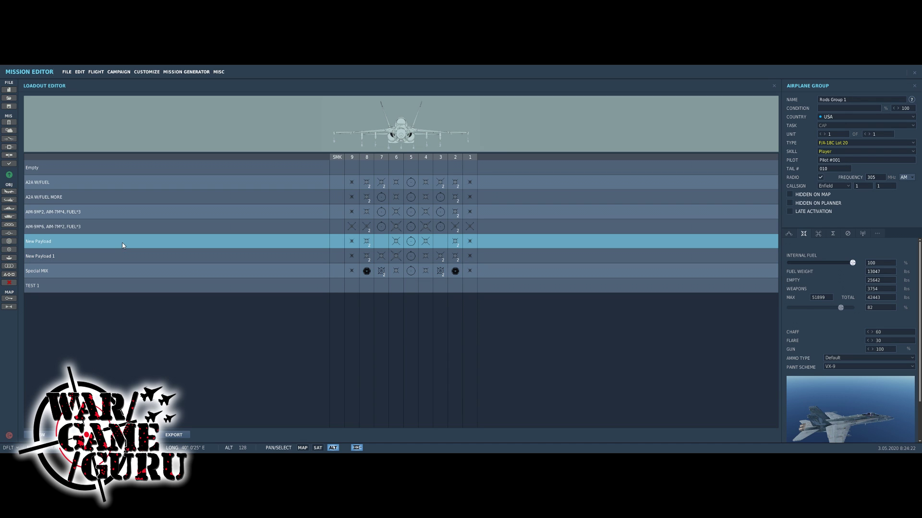
pyautogui.click(60, 180)
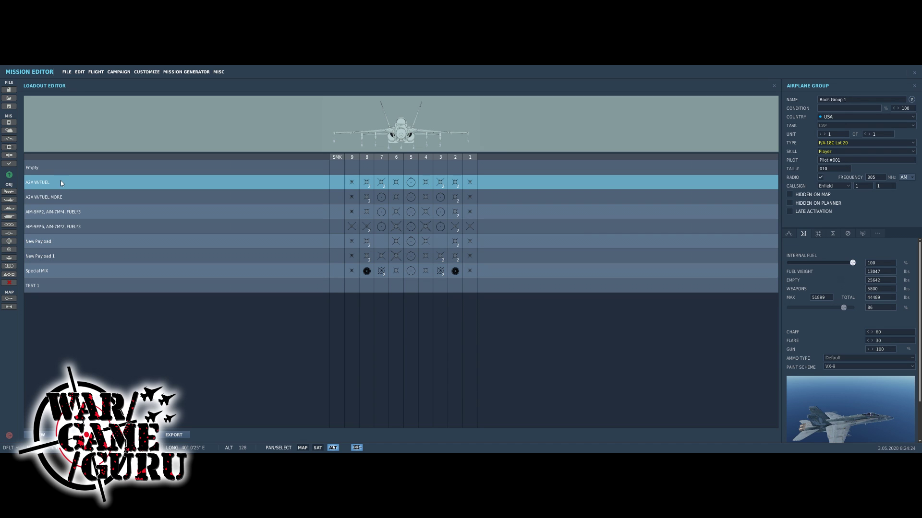
pyautogui.click(63, 196)
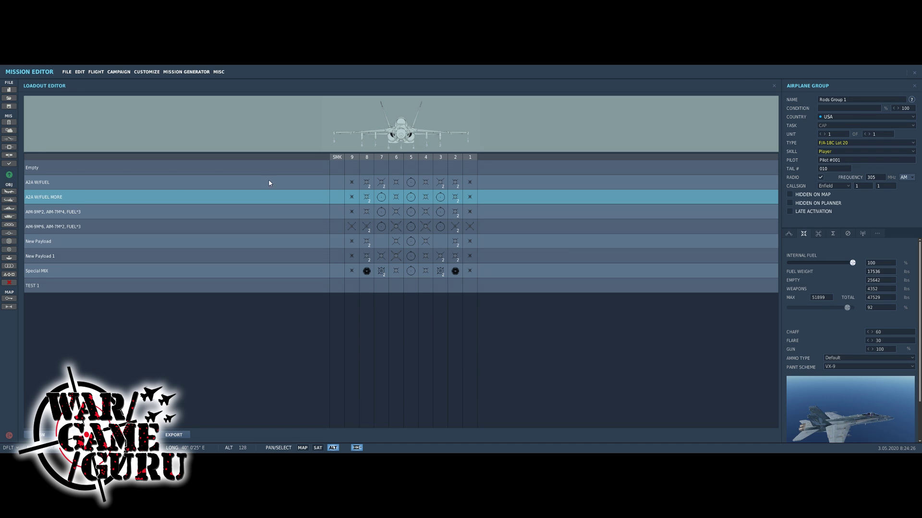
pyautogui.click(828, 126)
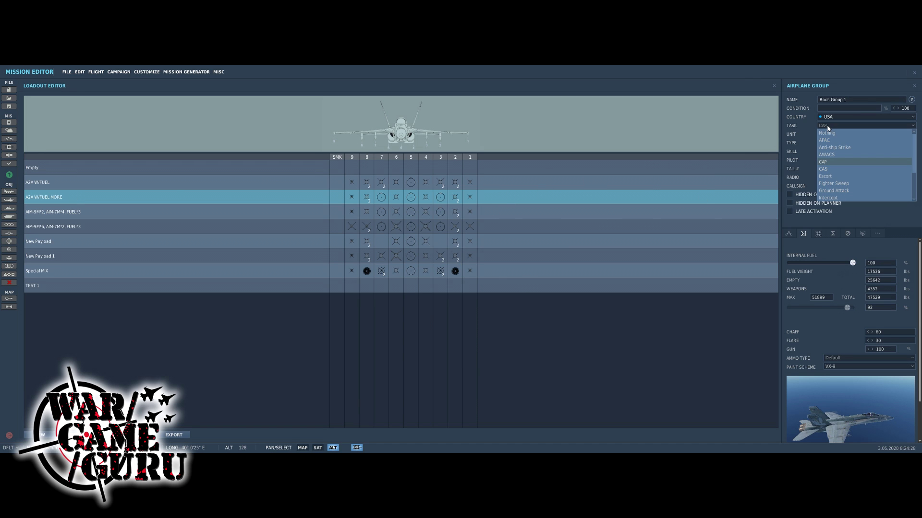
pyautogui.click(830, 177)
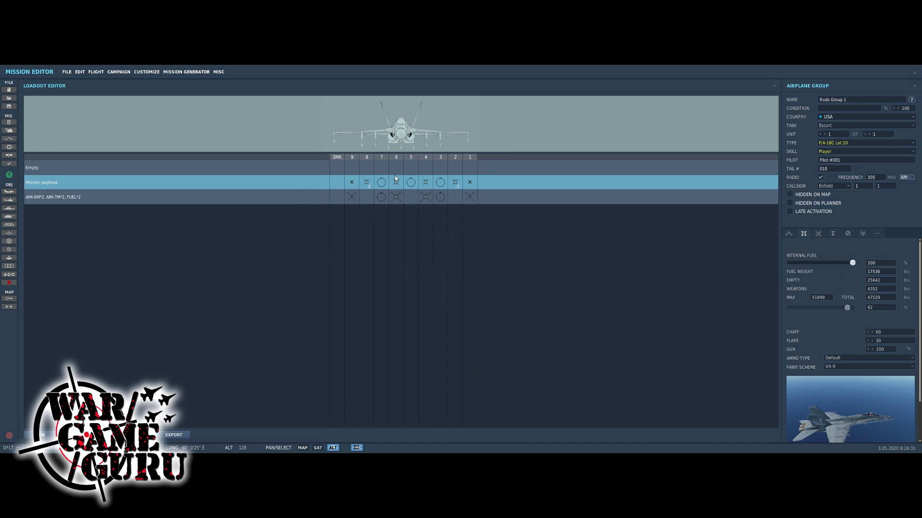
pyautogui.click(834, 127)
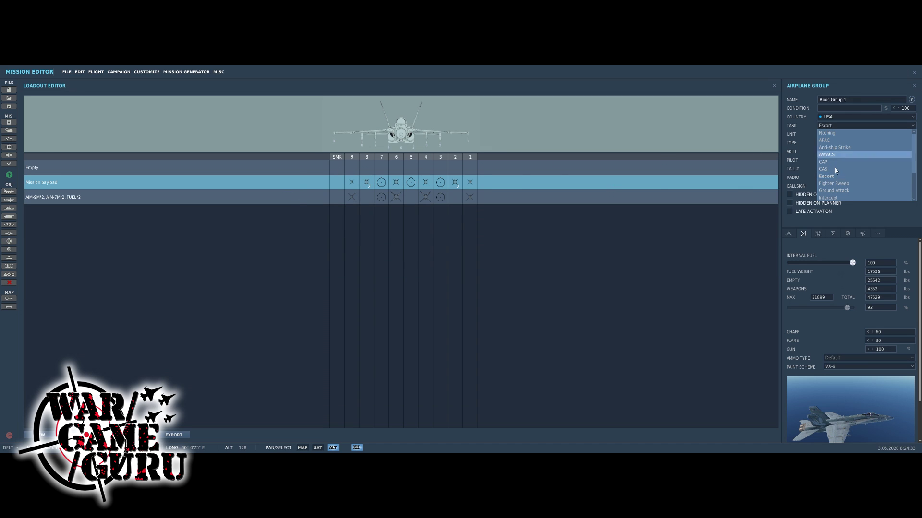
pyautogui.click(832, 170)
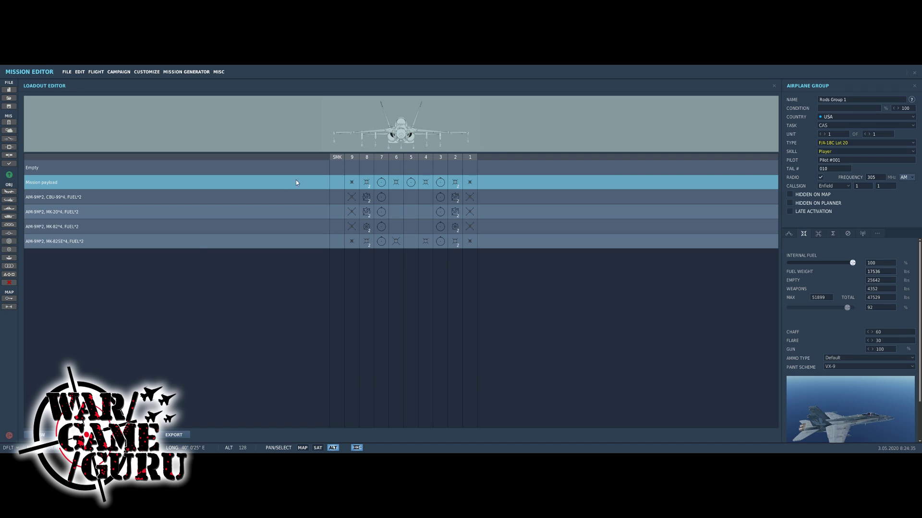
pyautogui.click(832, 128)
pyautogui.scroll(-2, 840, 175)
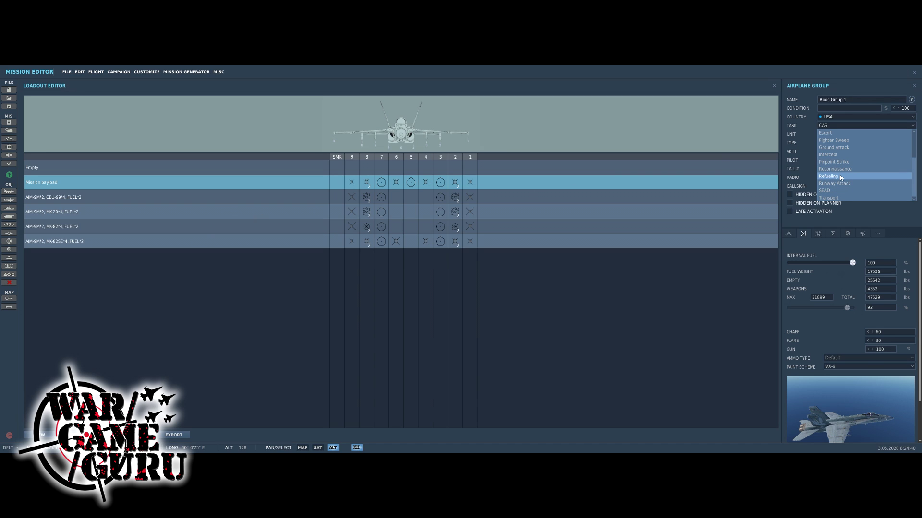
pyautogui.scroll(2, 839, 174)
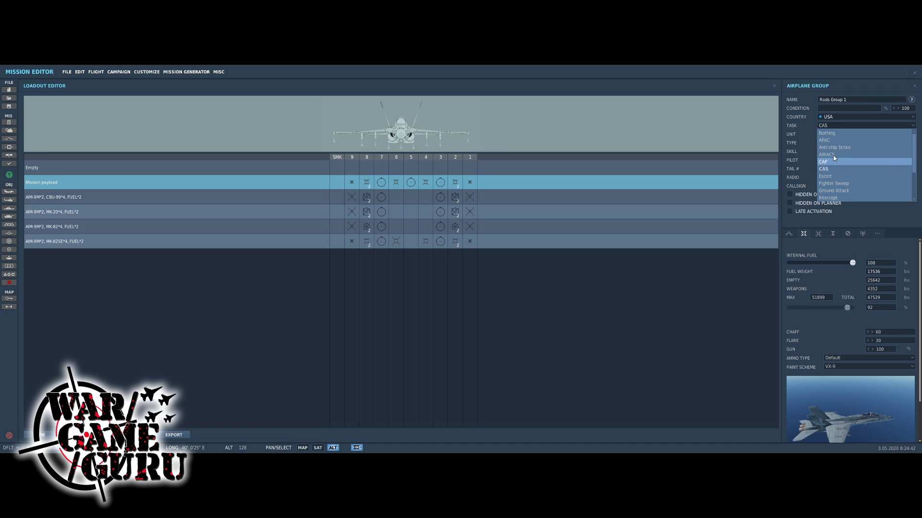
pyautogui.click(830, 141)
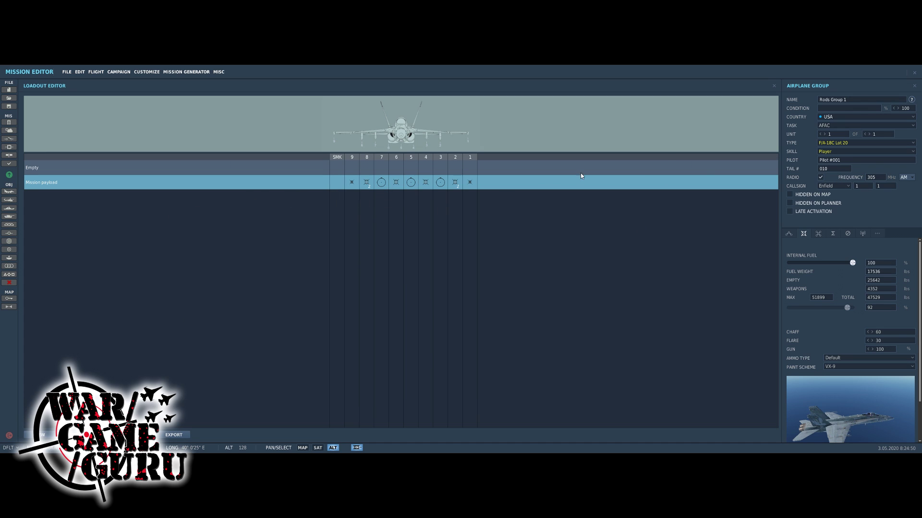
pyautogui.click(824, 126)
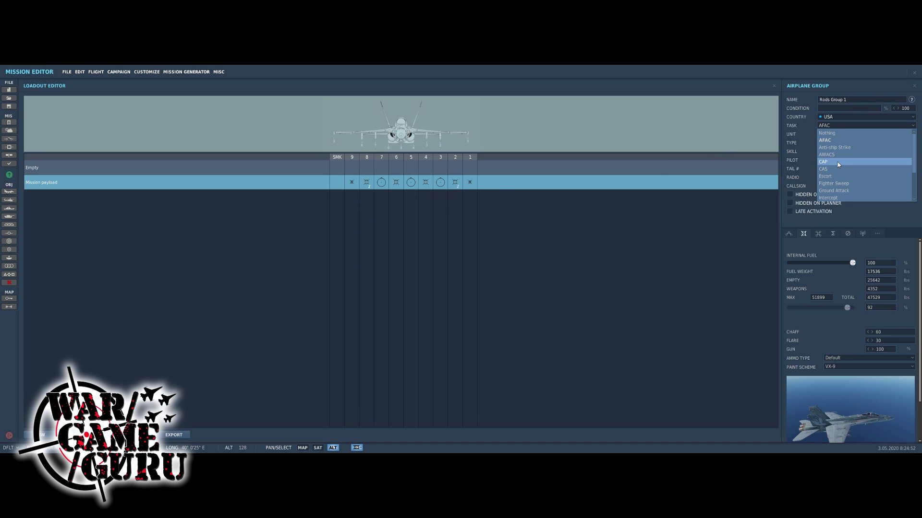
pyautogui.click(838, 163)
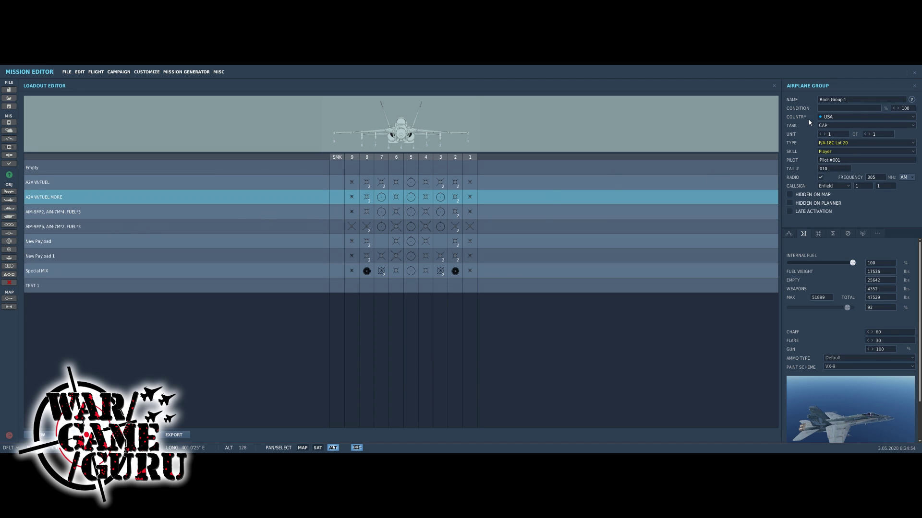
# Step: Switch the F/A-18C payload to A2A W/FUEL and close the panels to show its route
pyautogui.click(41, 183)
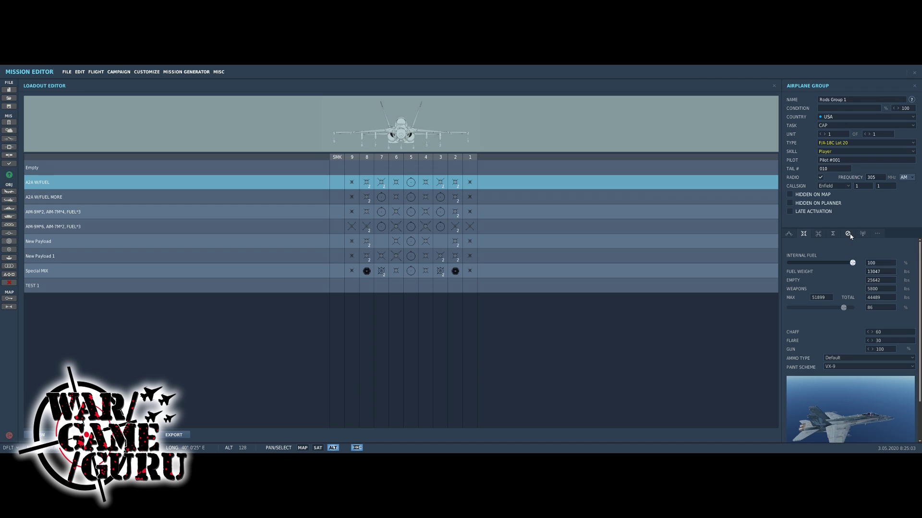
pyautogui.click(789, 233)
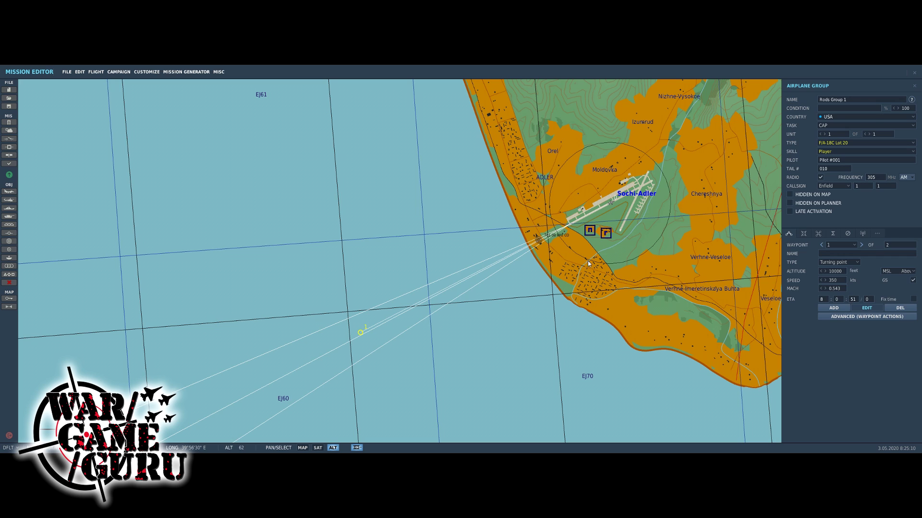
pyautogui.click(406, 189)
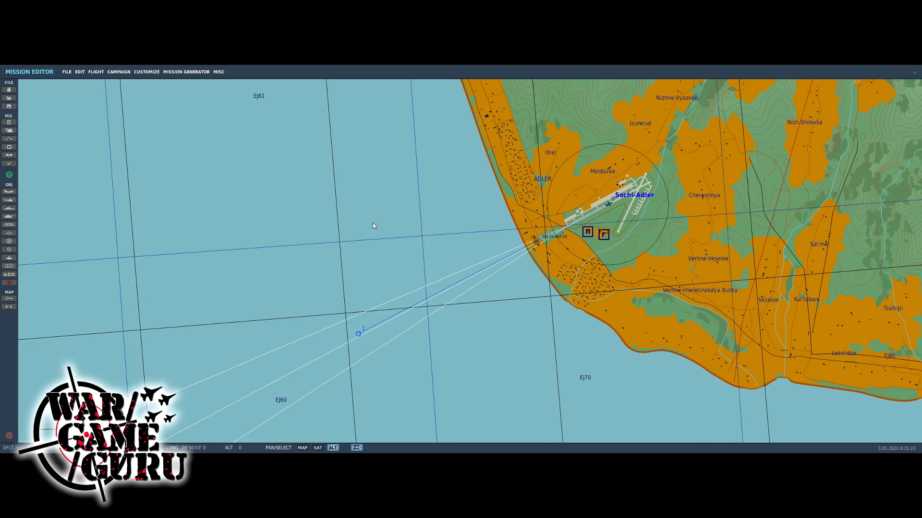
# Step: Pan and zoom the map to frame Sochi-Adler and the flight's route to waypoint 1
pyautogui.moveTo(372, 223); pyautogui.dragTo(230, 222)
pyautogui.scroll(-2, 231, 221)
pyautogui.scroll(2, 381, 219)
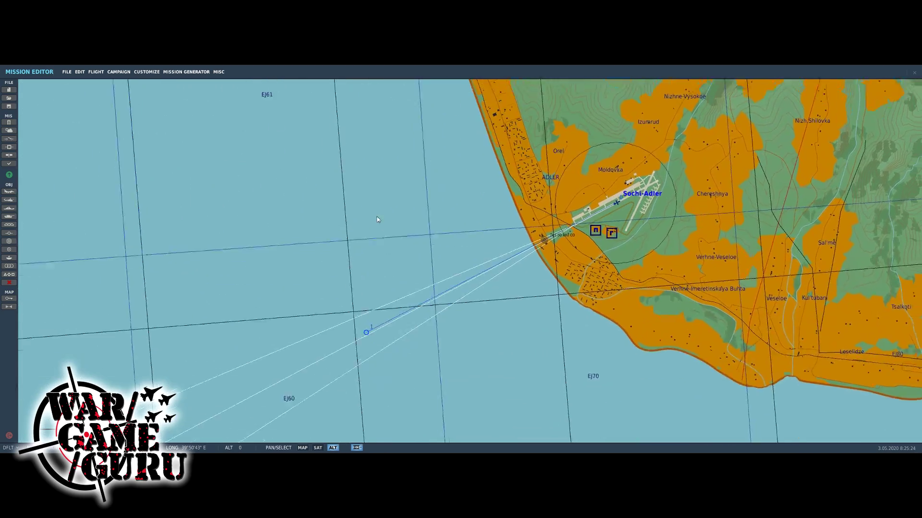
pyautogui.scroll(-3, 419, 252)
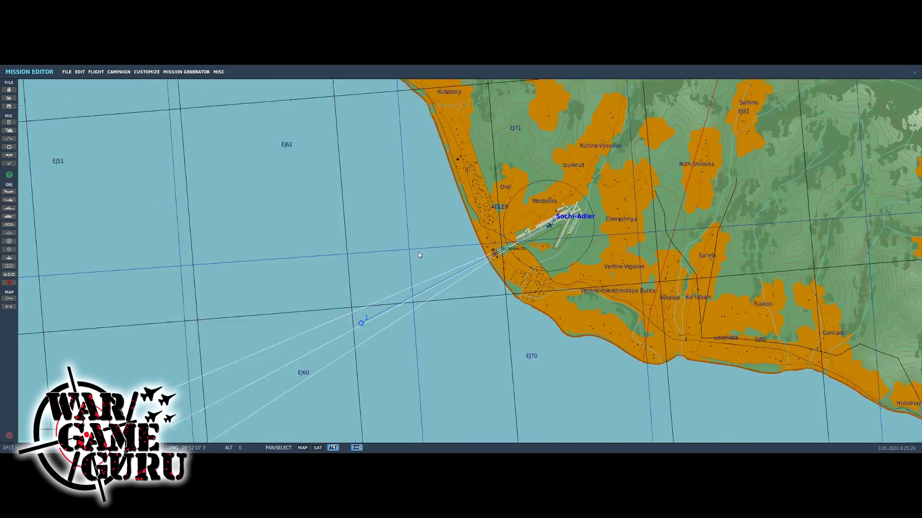
pyautogui.scroll(3, 420, 254)
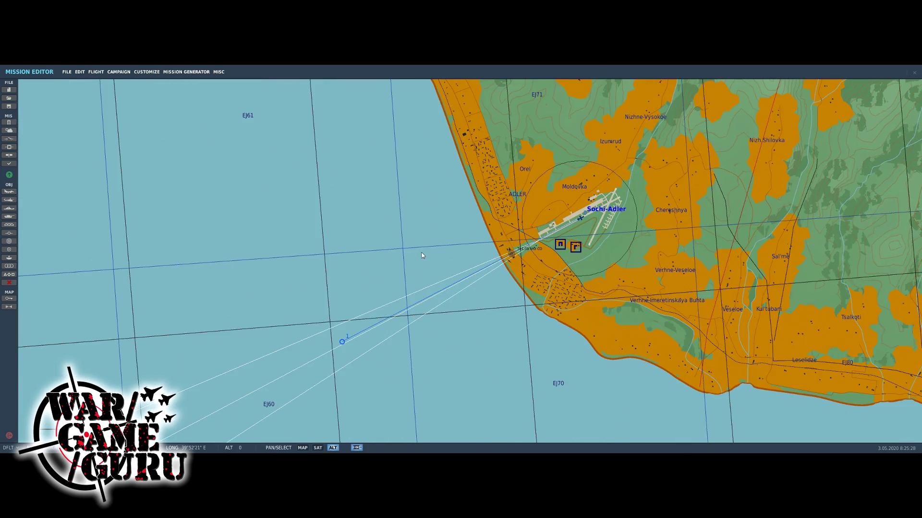
pyautogui.click(68, 72)
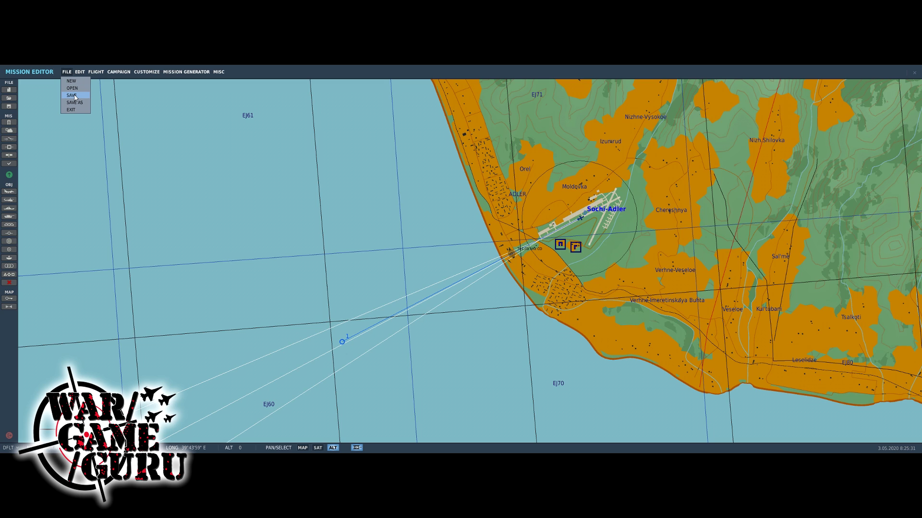
# Step: Save the mission to the Missions folder as Hornet Test.miz
pyautogui.click(72, 96)
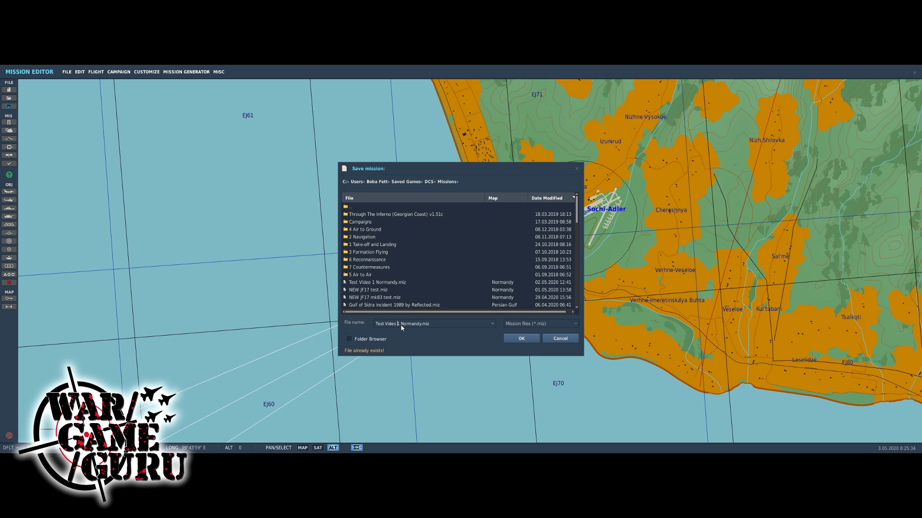
pyautogui.click(421, 329)
pyautogui.press('BackSpace')
pyautogui.press('BackSpace')
pyautogui.press('BackSpace')
pyautogui.press('BackSpace')
pyautogui.press('BackSpace')
pyautogui.press('BackSpace')
pyautogui.press('BackSpace')
pyautogui.press('BackSpace')
pyautogui.press('BackSpace')
pyautogui.press('BackSpace')
pyautogui.press('BackSpace')
pyautogui.press('BackSpace')
pyautogui.press('BackSpace')
pyautogui.press('BackSpace')
pyautogui.press('BackSpace')
pyautogui.press('BackSpace')
pyautogui.press('BackSpace')
pyautogui.press('BackSpace')
pyautogui.press('BackSpace')
pyautogui.press('BackSpace')
pyautogui.write('Hornet')
pyautogui.click(512, 336)
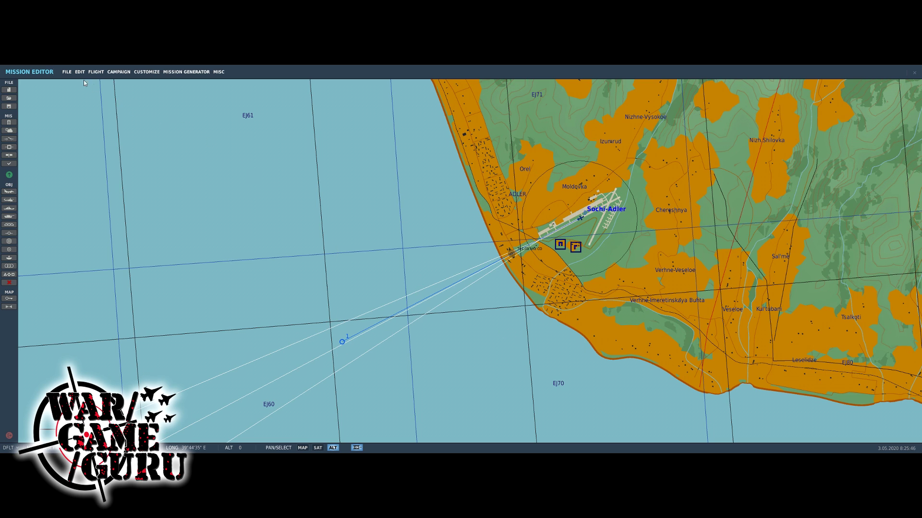
pyautogui.click(95, 72)
# Step: Launch the saved Hornet Test mission and start the flight from the briefing
pyautogui.click(103, 80)
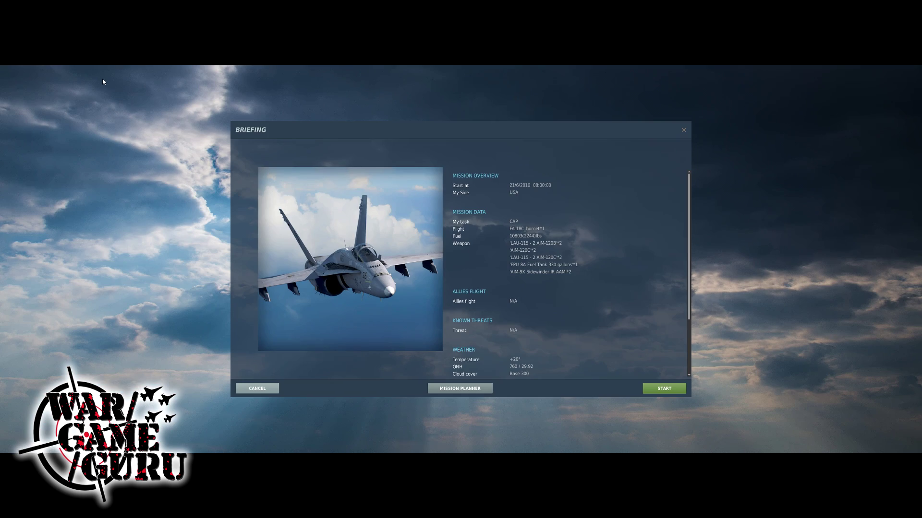
pyautogui.click(650, 389)
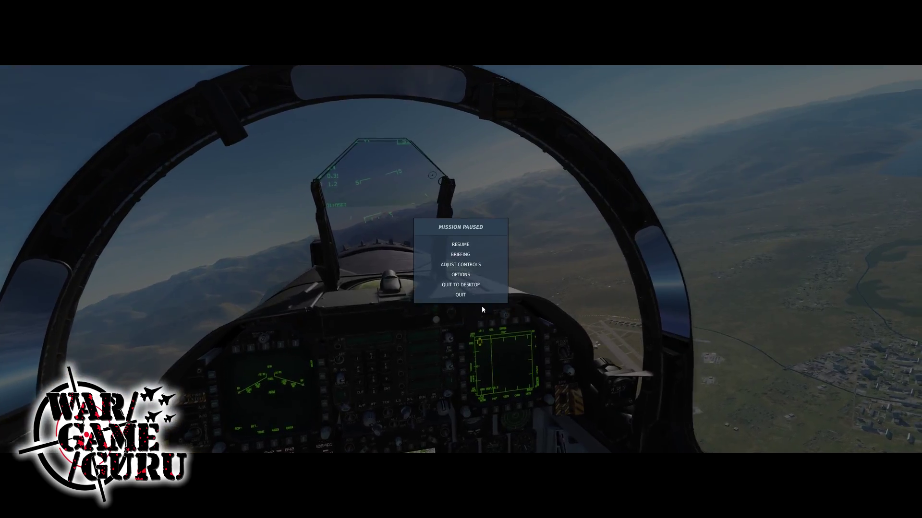
# Step: Quit the paused flight and return from the debriefing to the Mission Editor
pyautogui.click(460, 294)
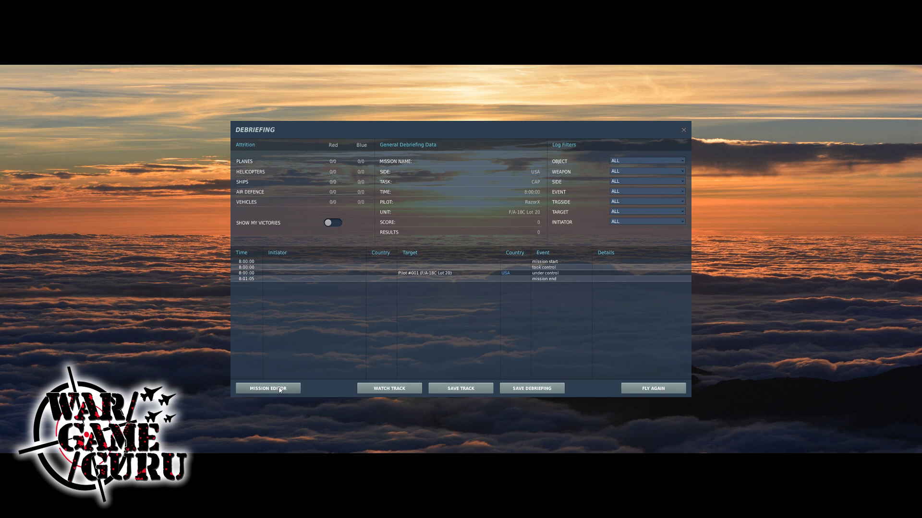
pyautogui.click(280, 389)
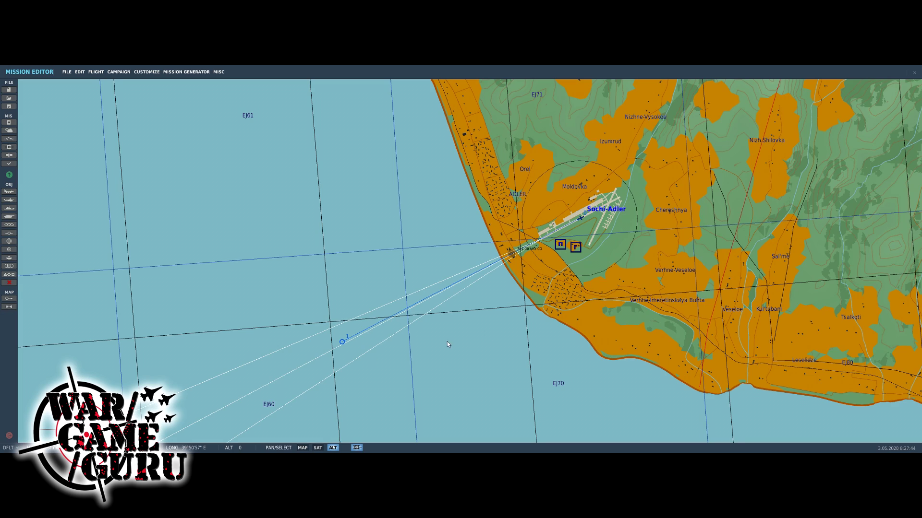